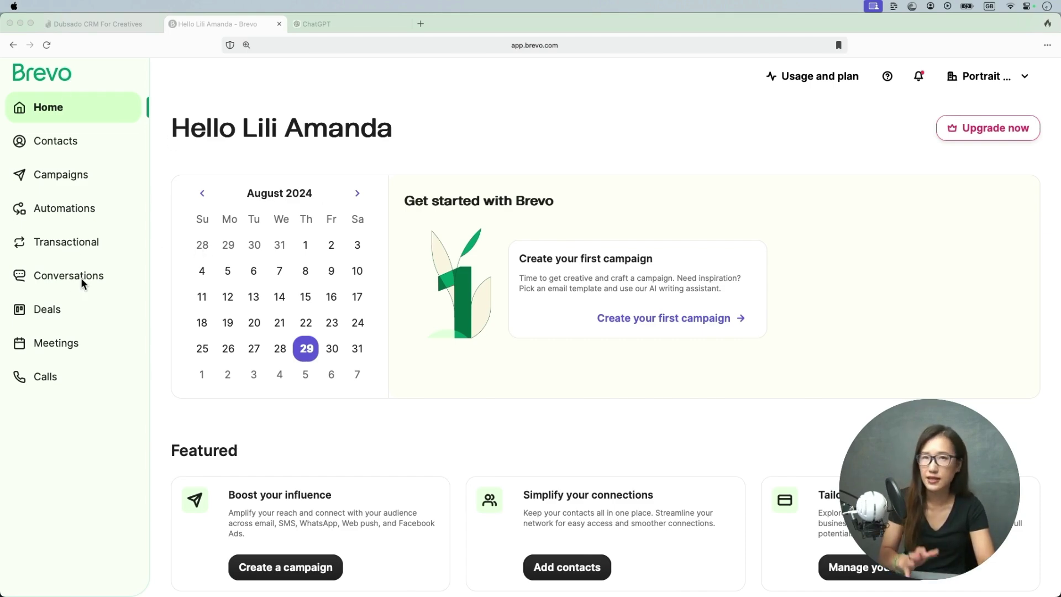
- From the Automations page, start a new automation in the classic editor
left_click(77, 212)
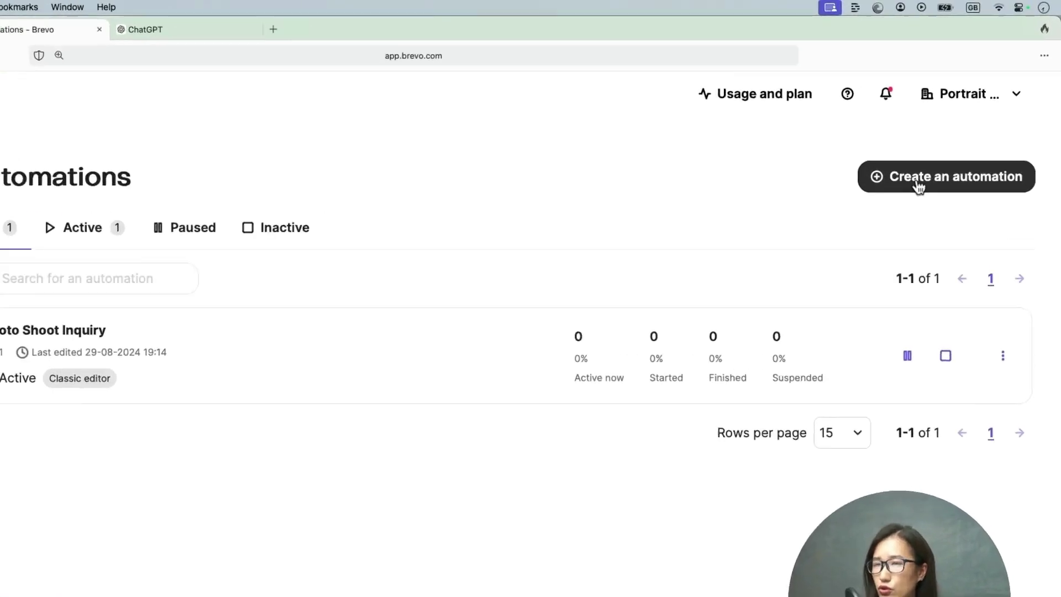
left_click(918, 187)
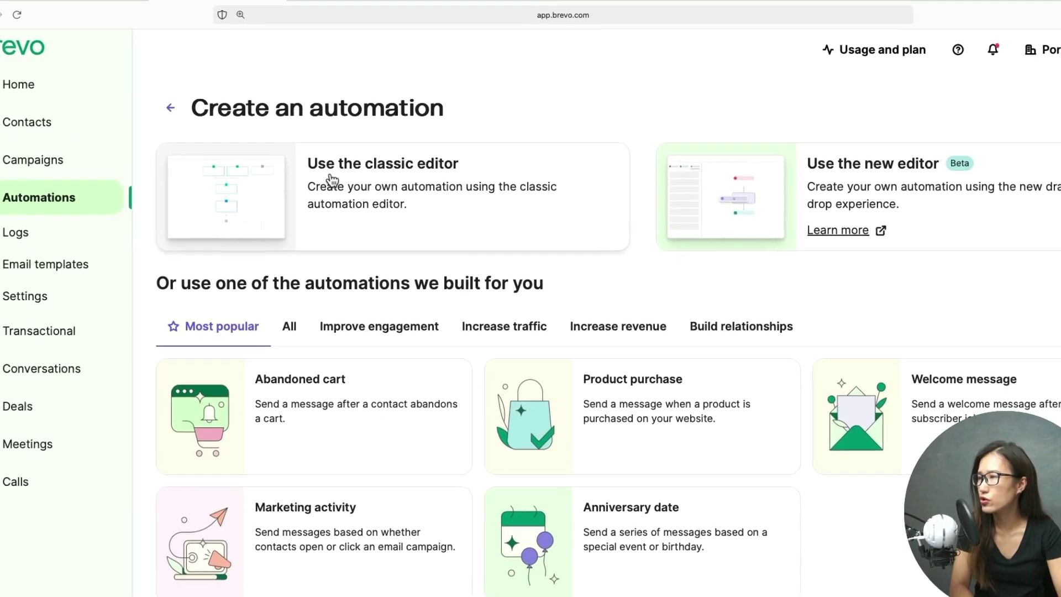
left_click(387, 175)
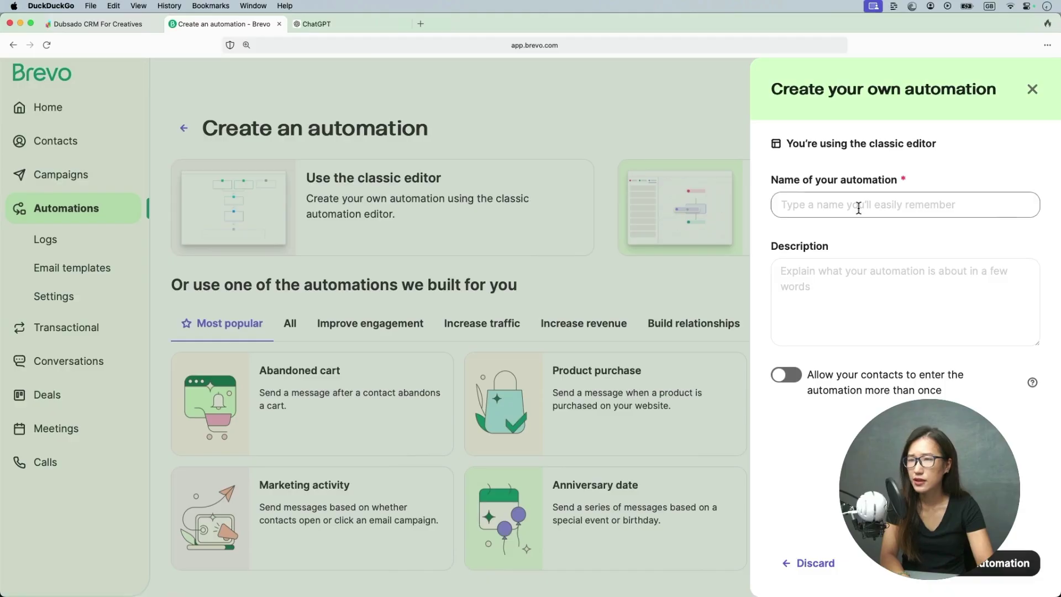
- Name it 'Unsubscribers to Blocklist' and enable 'Allow your contacts to enter more than once'
left_click(859, 206)
type("Unsubscribers to Blocklist")
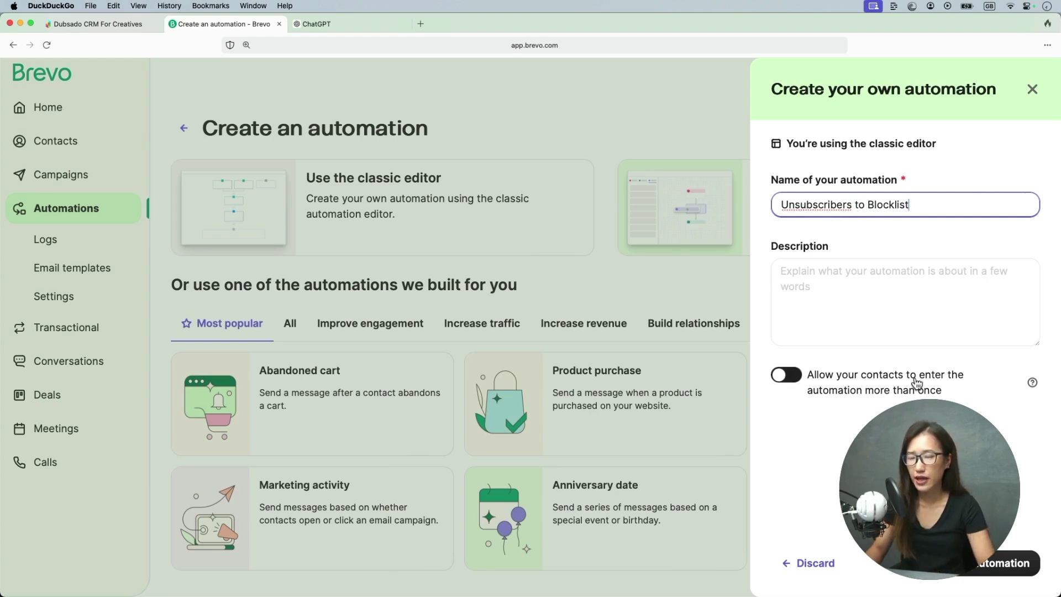
left_click(802, 380)
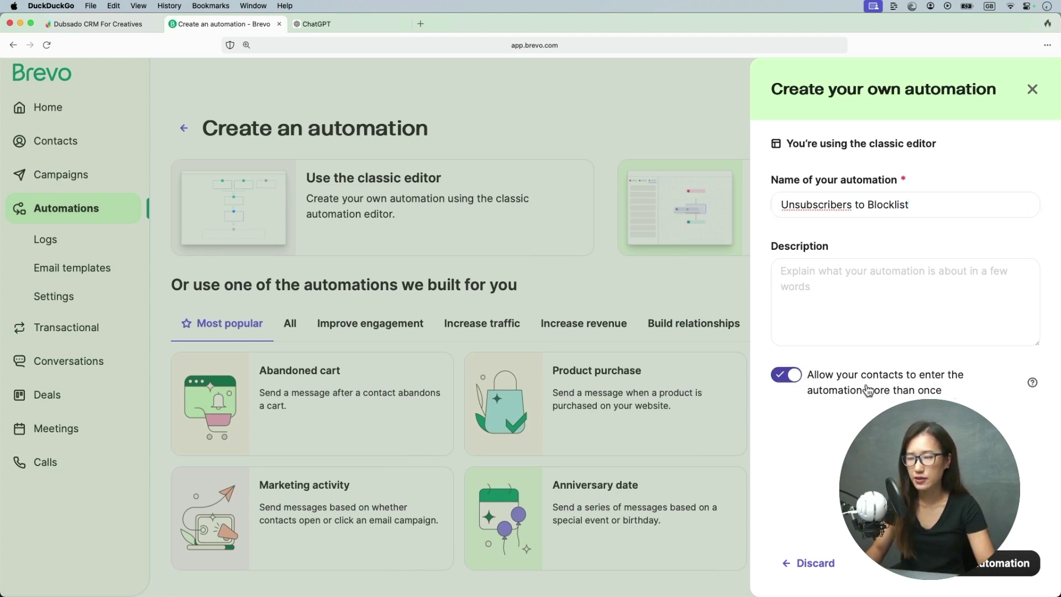
left_click_drag(961, 568, 995, 537)
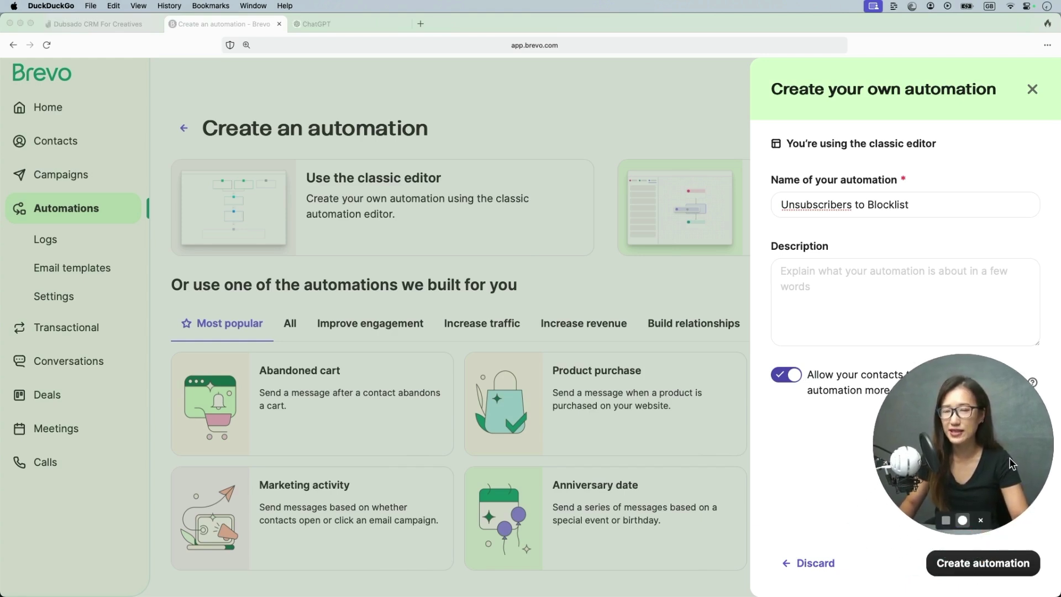
left_click(1002, 573)
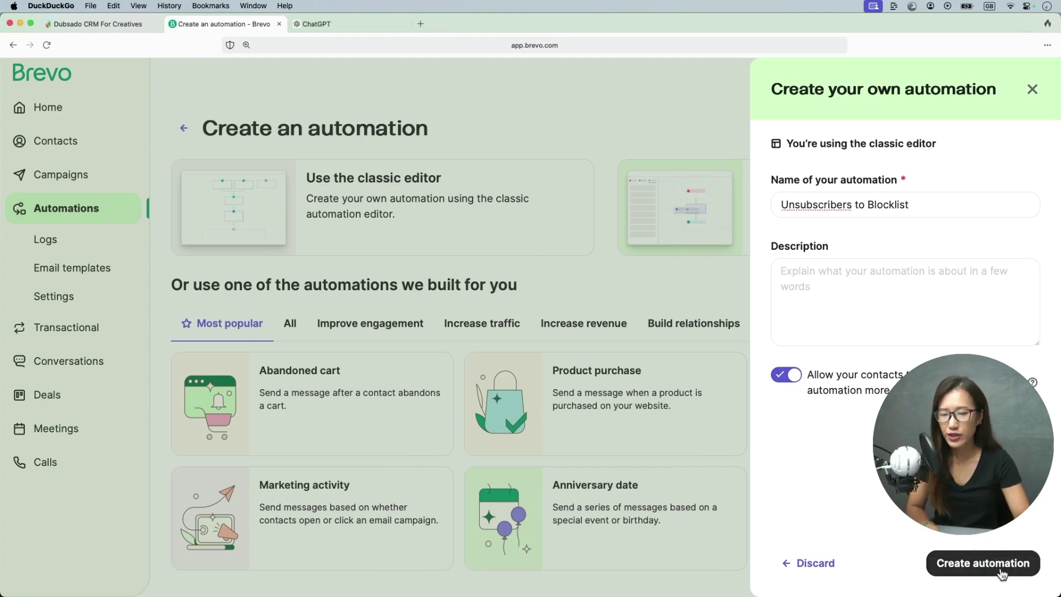
- Create the workflow with a Transactional Email Activity entry point triggered on Unsubscribed
left_click(1002, 573)
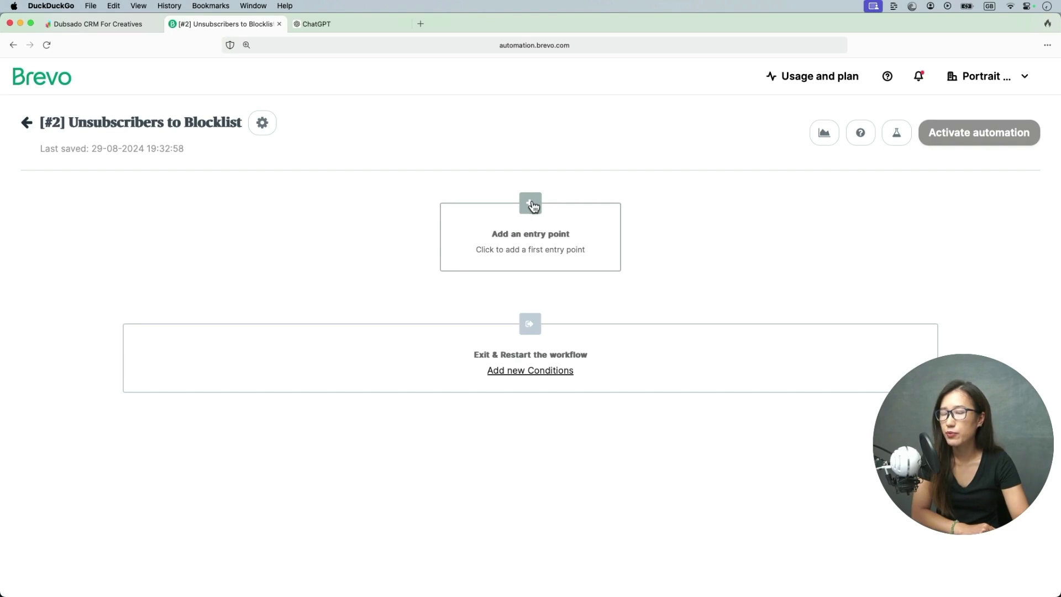
left_click(532, 204)
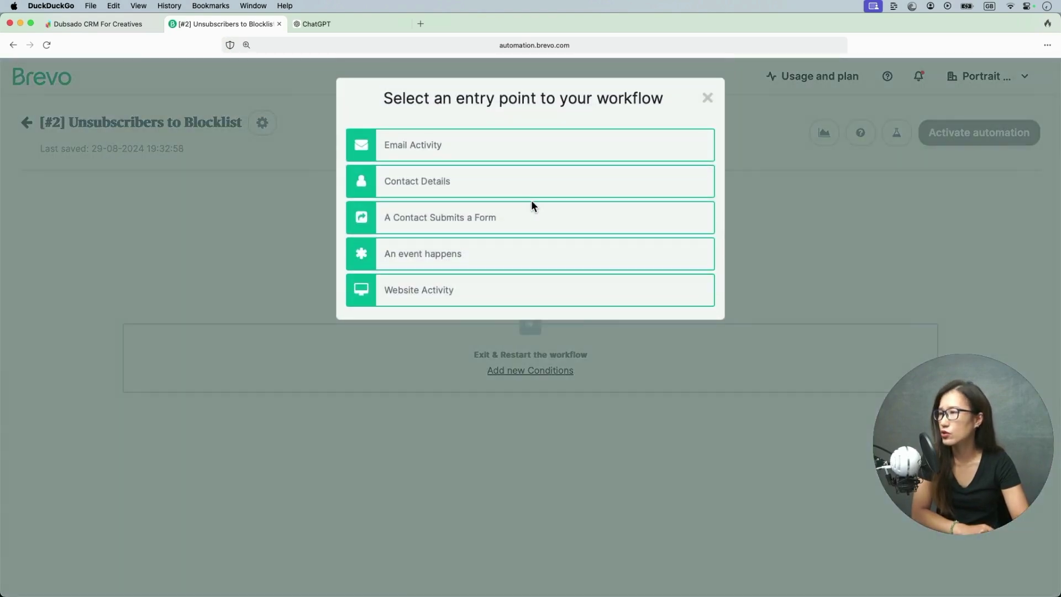
left_click(456, 147)
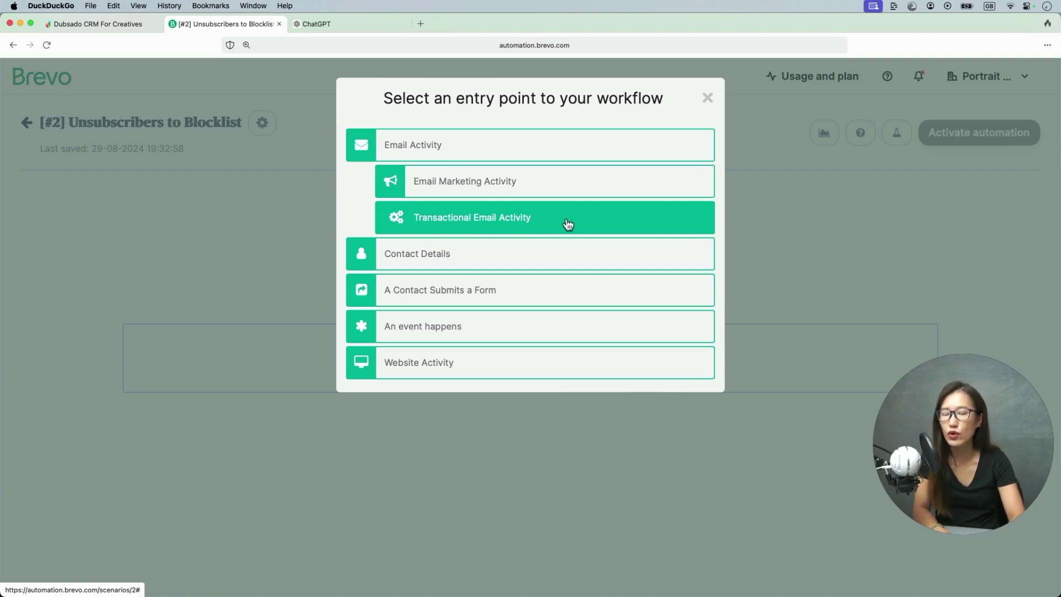
left_click(567, 224)
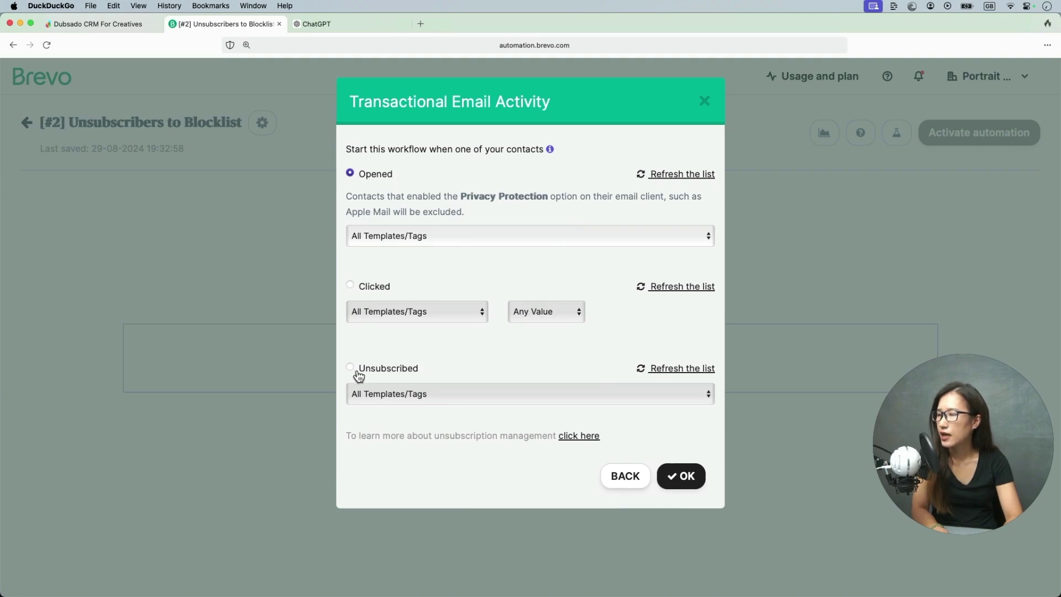
left_click(350, 368)
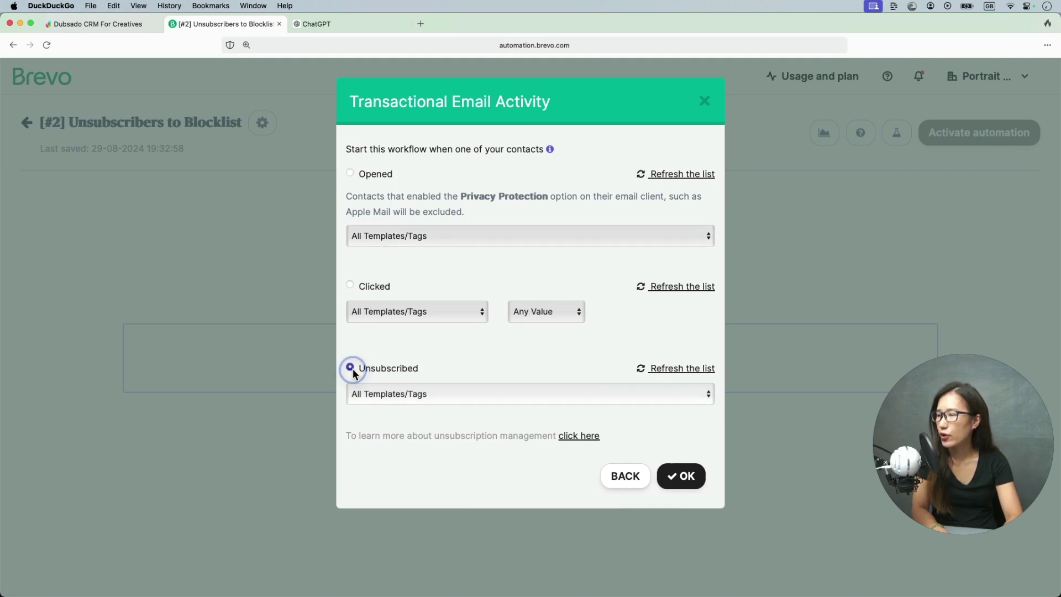
- Confirm the unsubscribe trigger and add a Blocklist a contact step for Marketing Communications
left_click(686, 477)
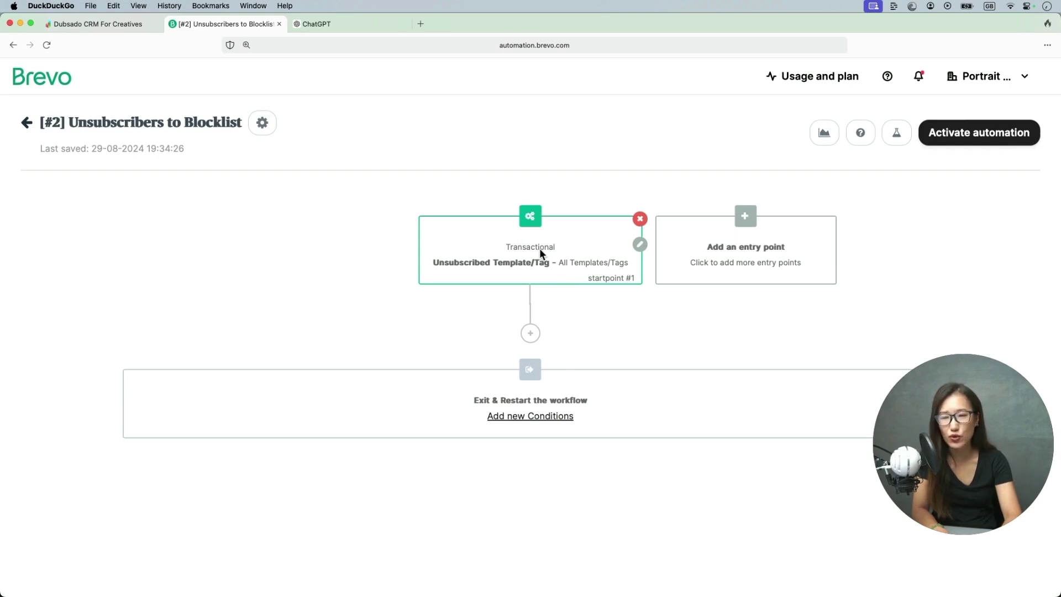
left_click(531, 333)
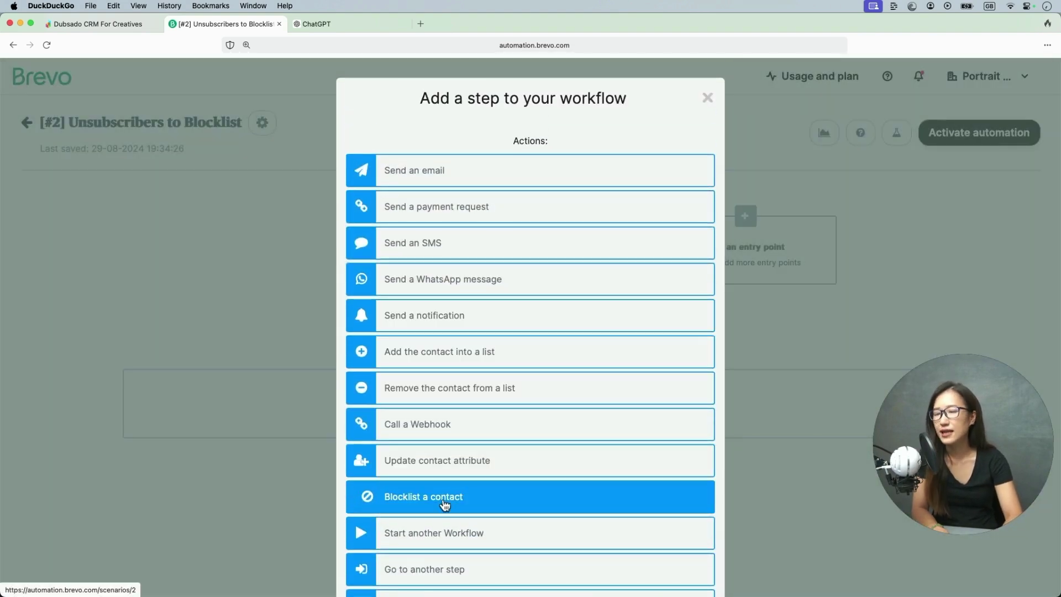
left_click(418, 500)
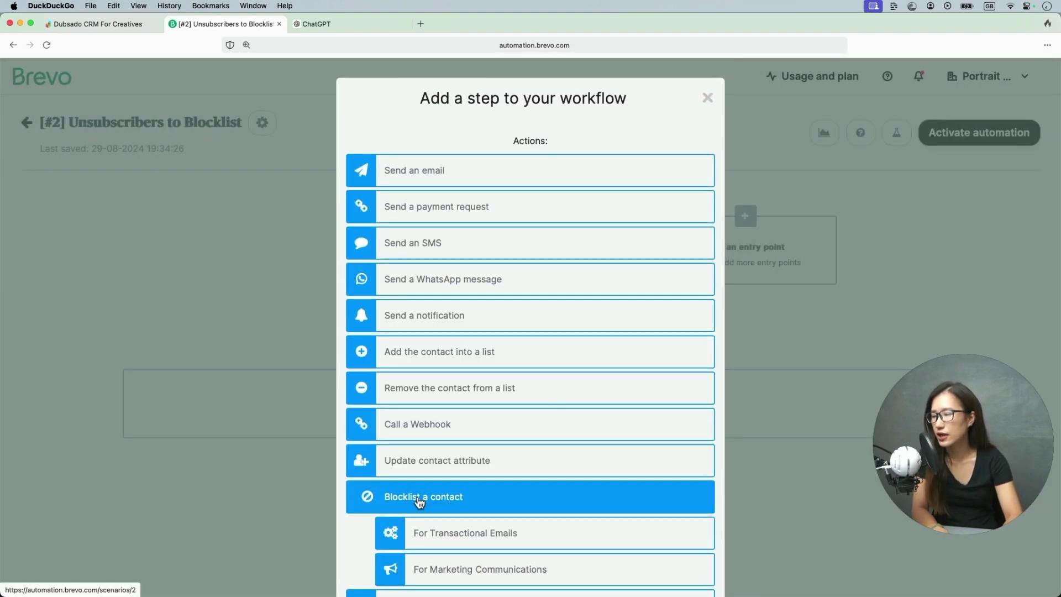
scroll(531, 475, "down", 5)
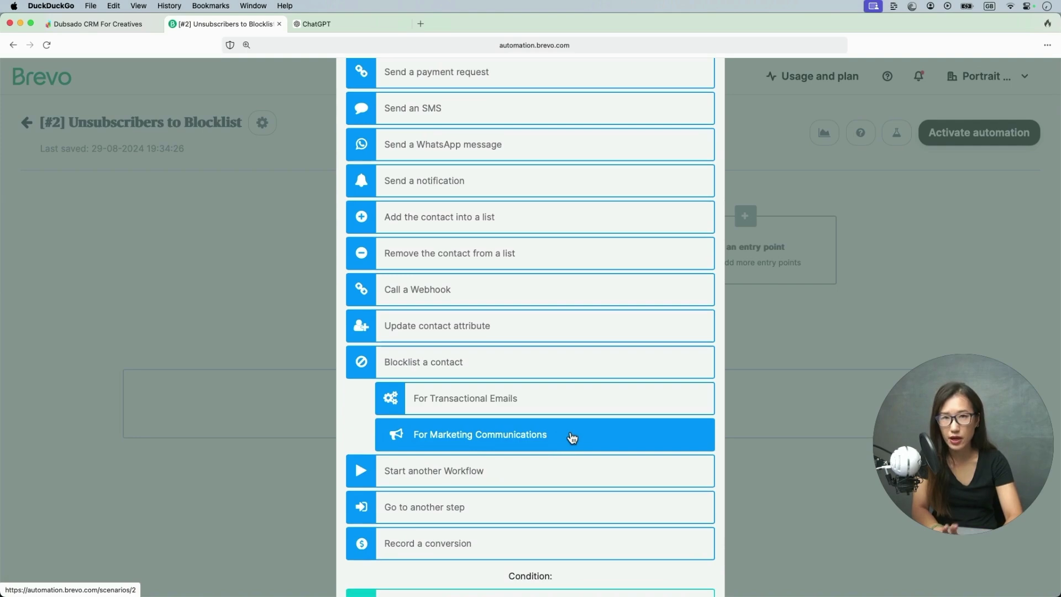
left_click(572, 438)
left_click(677, 204)
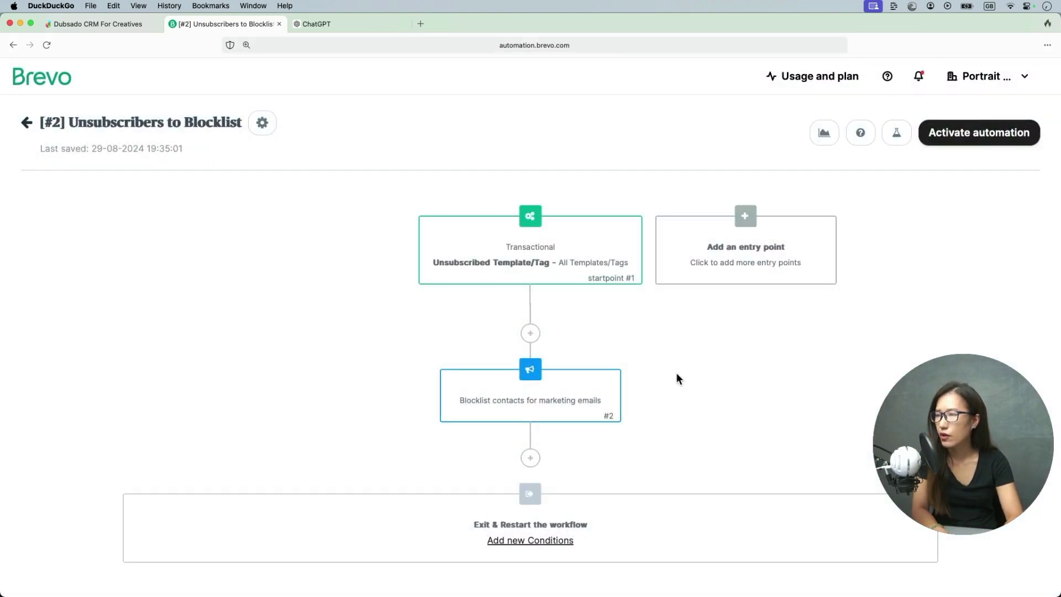
- Add a second entry point of type Email Activity > Email Marketing Activity
scroll(685, 373, "down", 1)
mouse_move(529, 249)
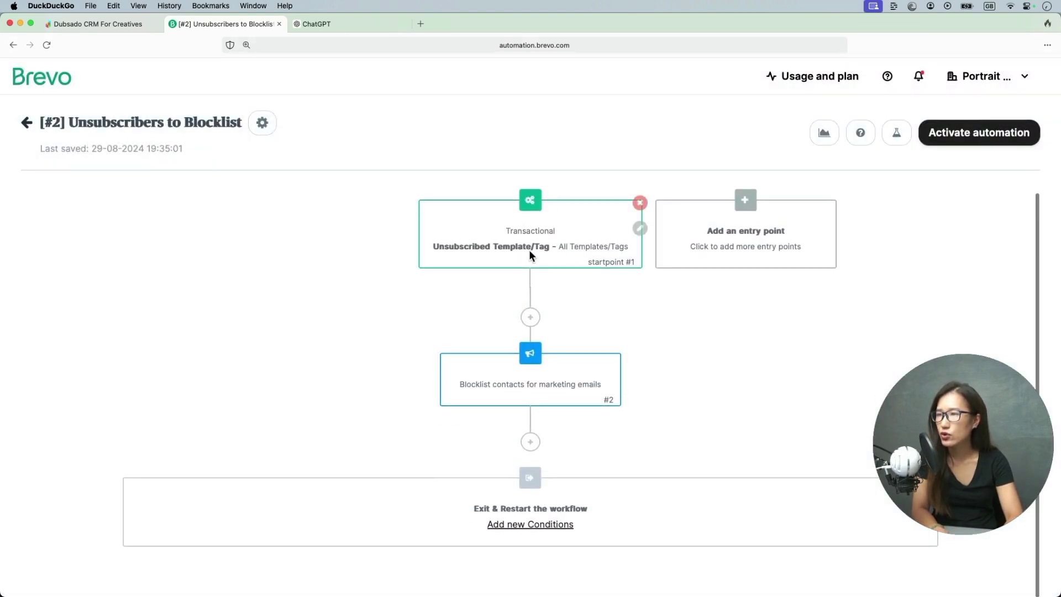
left_click(748, 204)
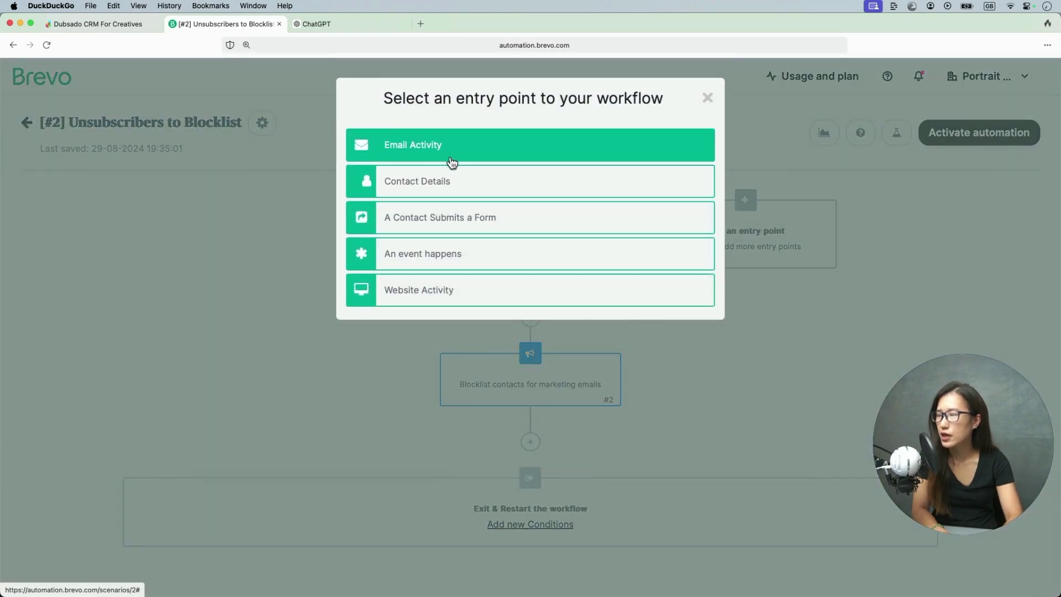
left_click(463, 150)
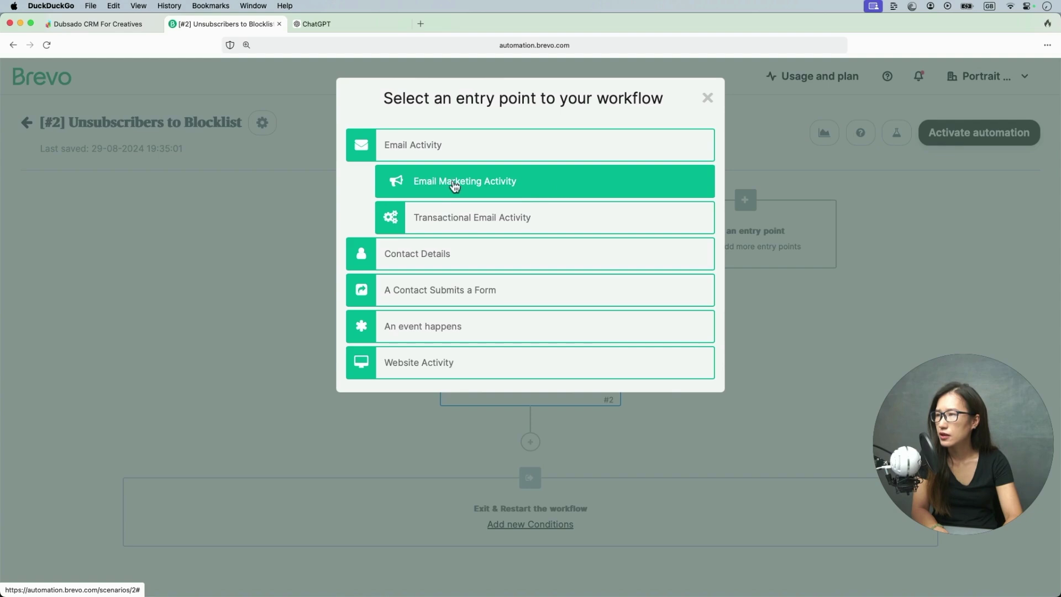
left_click(431, 182)
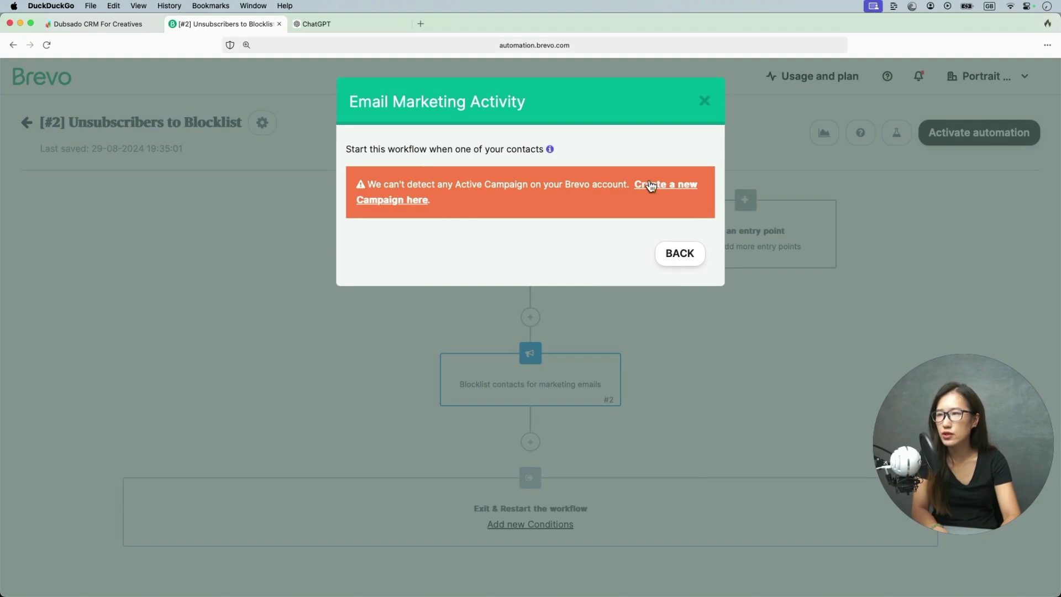
- Create a new email campaign named 'test'
left_click(684, 187)
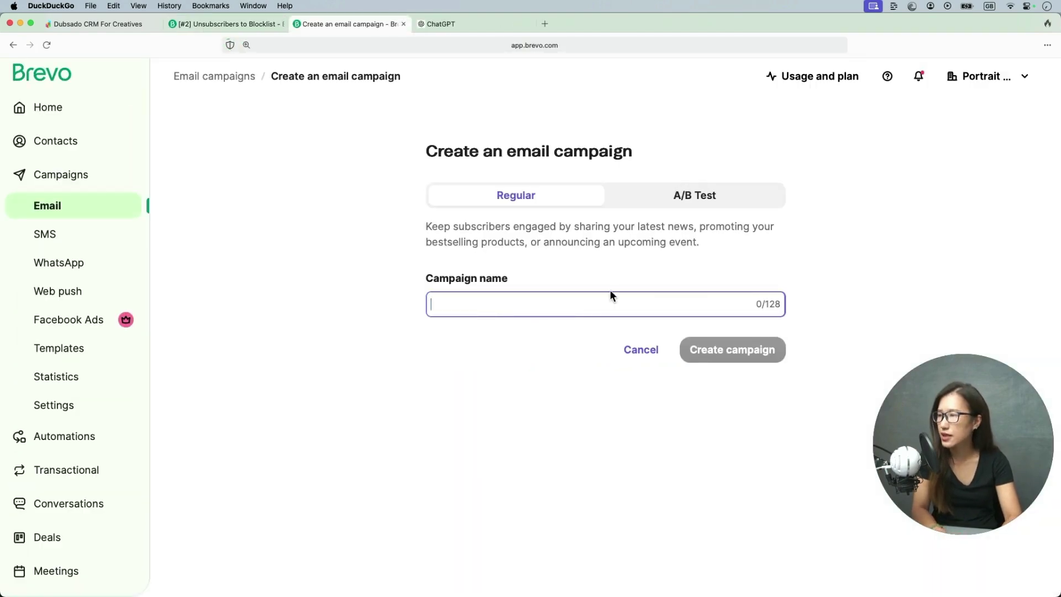
type("test")
left_click(725, 349)
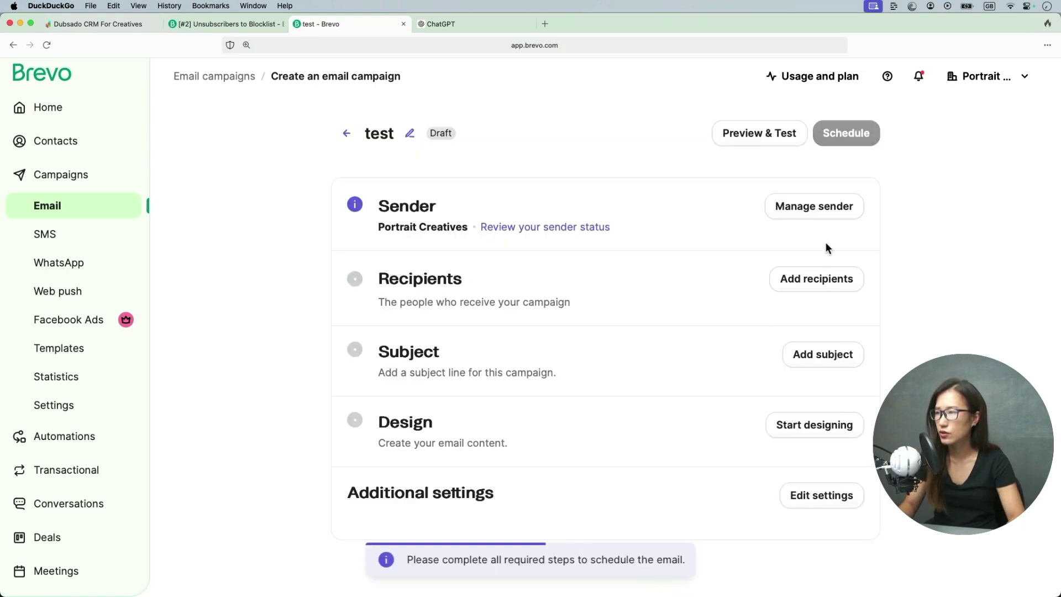
- Set the campaign recipients to all three lists in Your First Folder and save
left_click(824, 286)
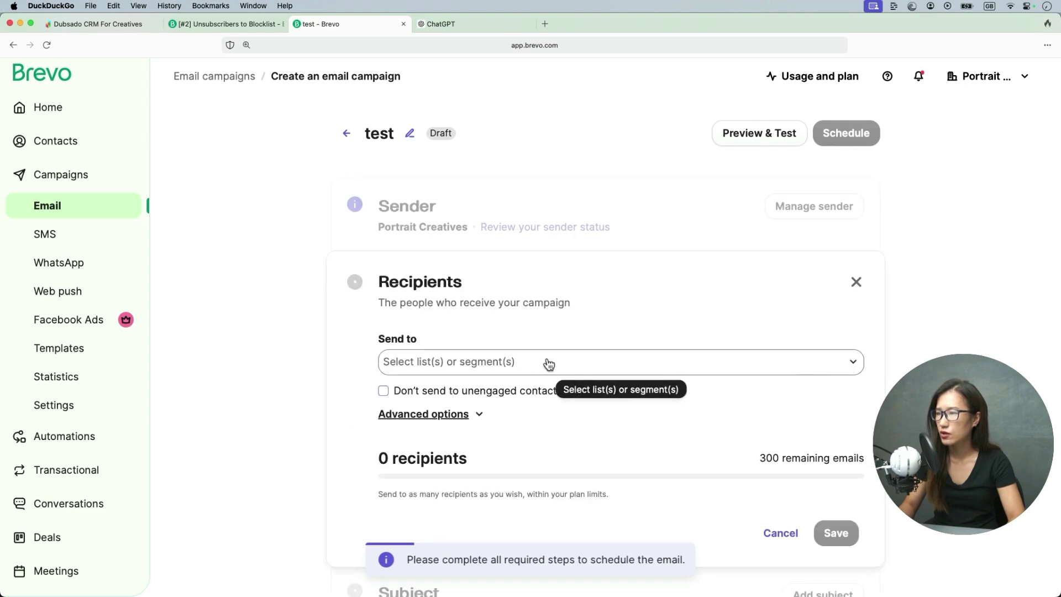
left_click(659, 365)
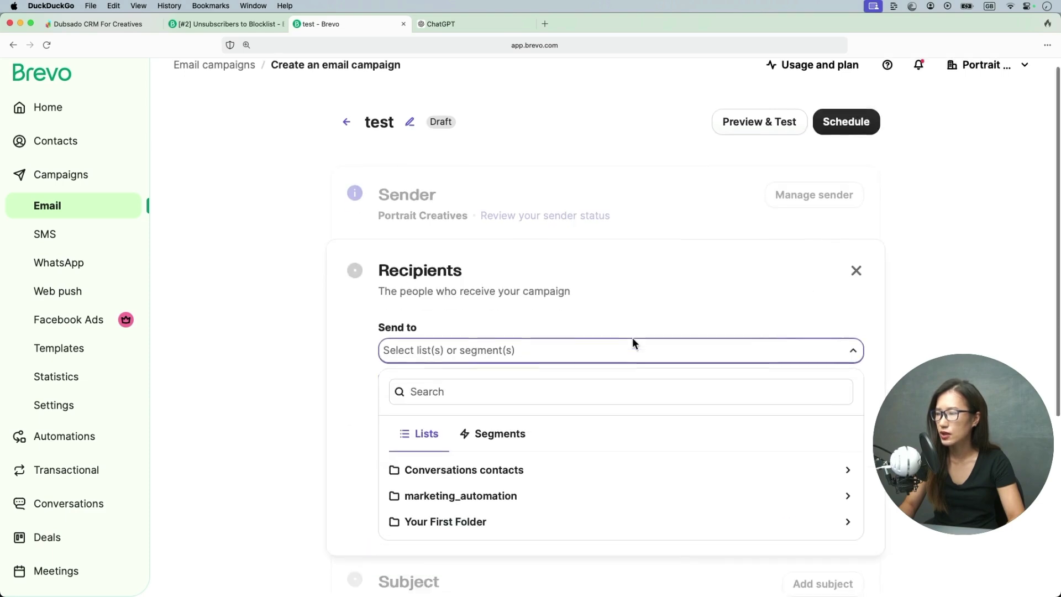
scroll(550, 426, "down", 5)
left_click(476, 372)
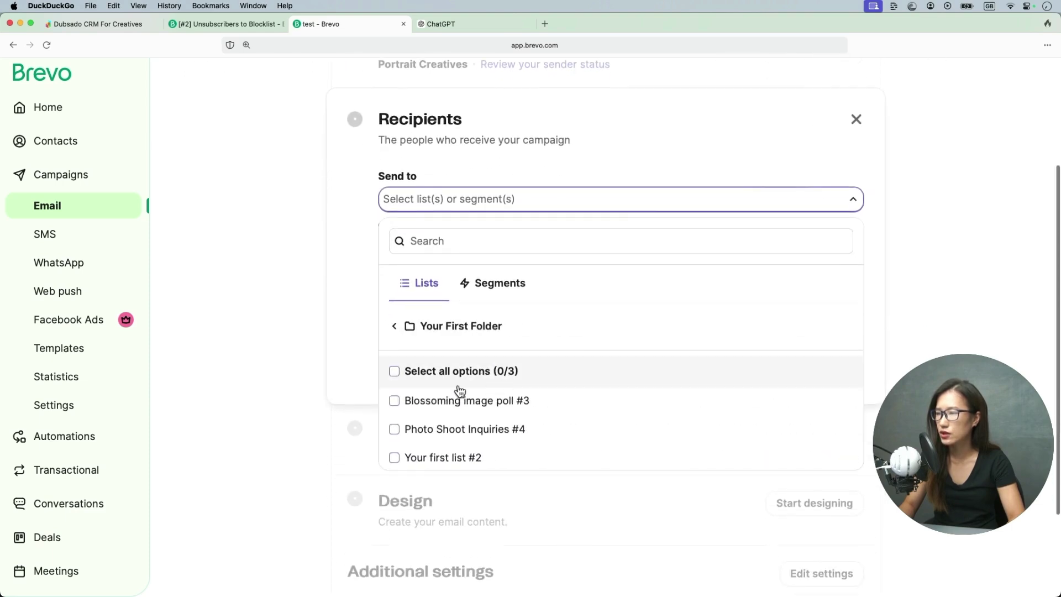
left_click(394, 429)
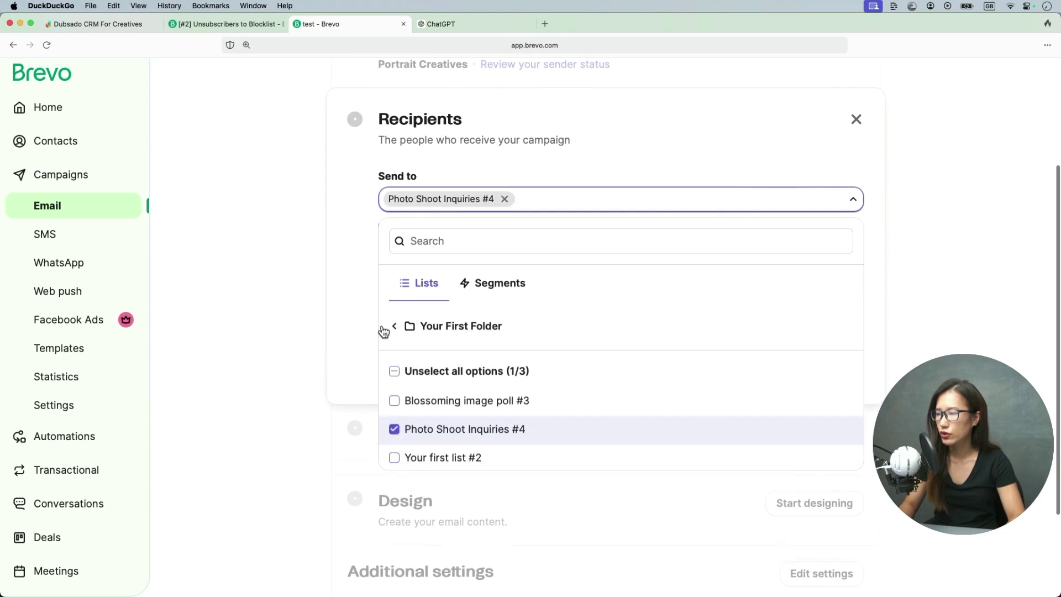
left_click(765, 158)
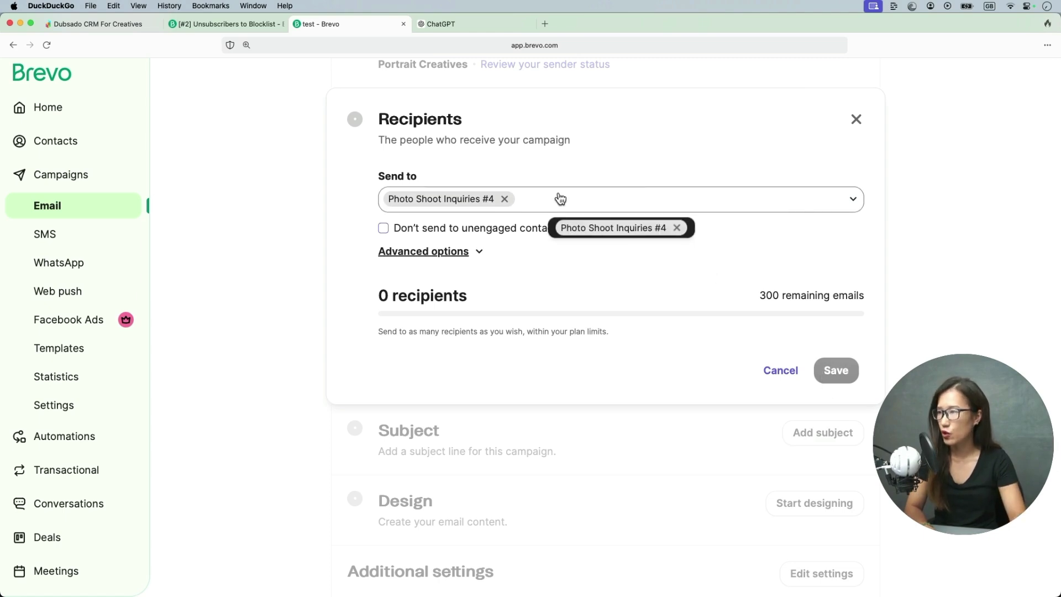
left_click(505, 199)
left_click(652, 201)
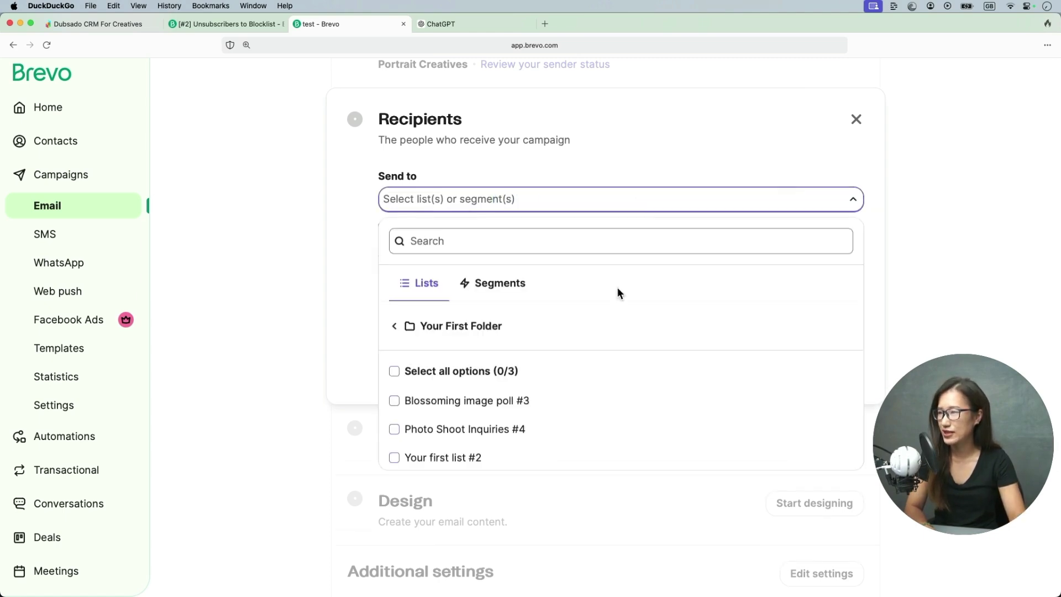
left_click(431, 370)
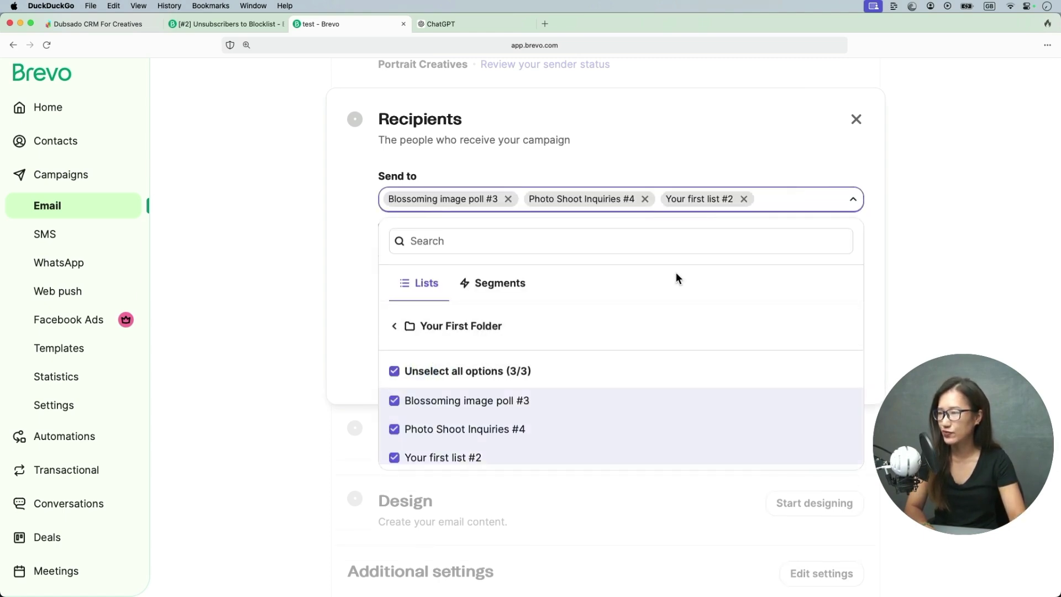
left_click(895, 194)
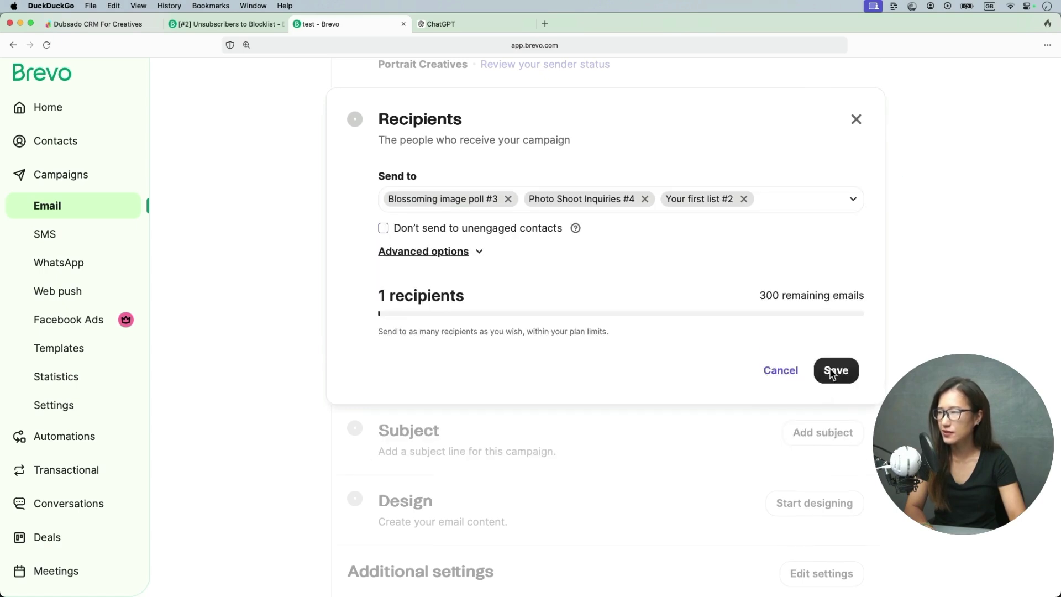
left_click(834, 372)
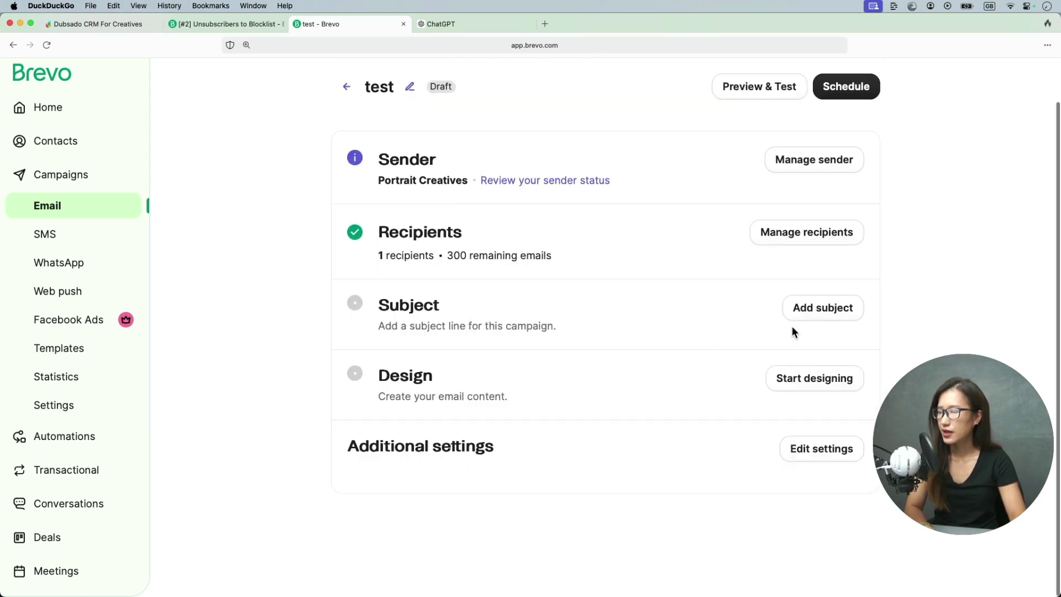
- Add the subject line 'test' and save it
left_click(817, 308)
left_click(493, 368)
left_click(436, 376)
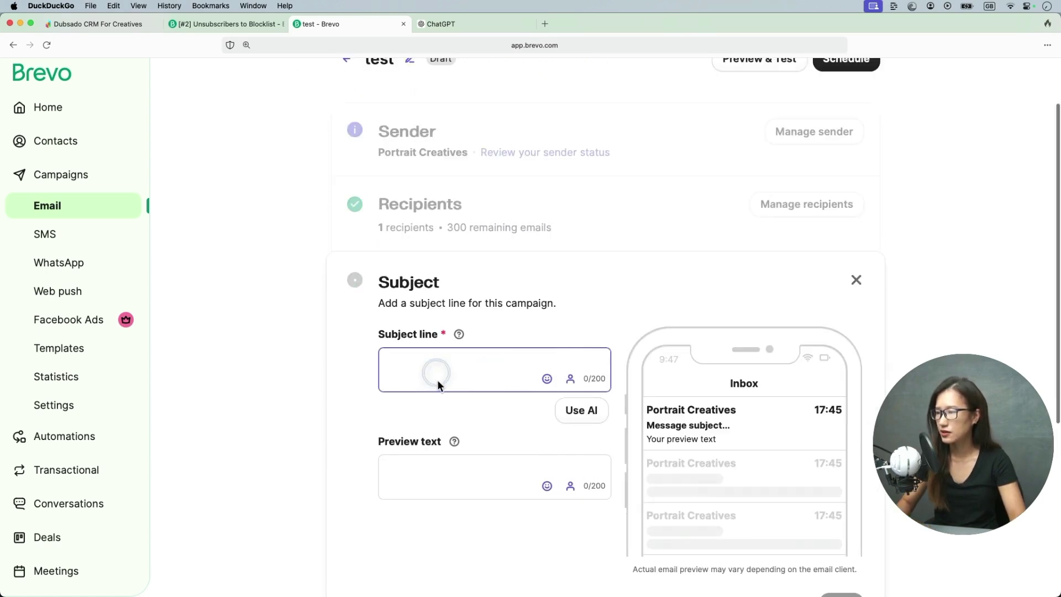
left_click(469, 206)
type("test")
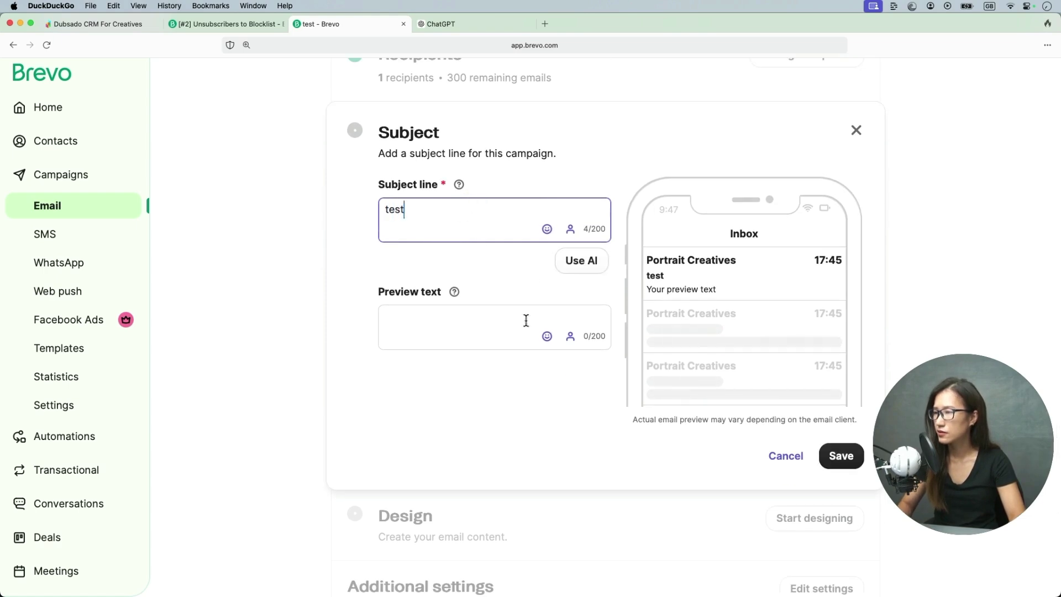
left_click(841, 456)
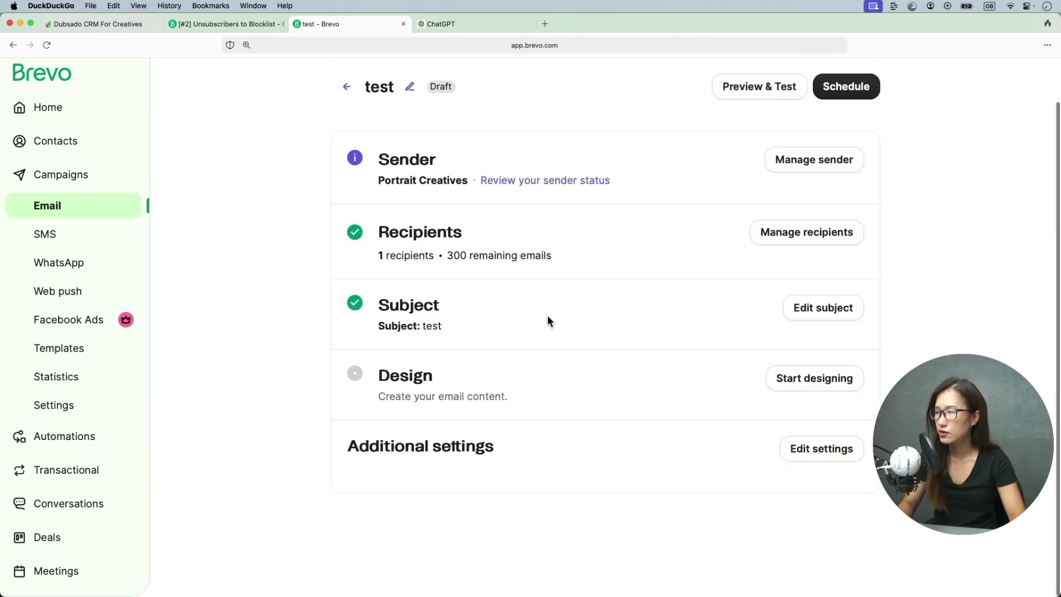
- Design the email with the Simple template, save and quit, then return to the campaigns list
left_click(813, 379)
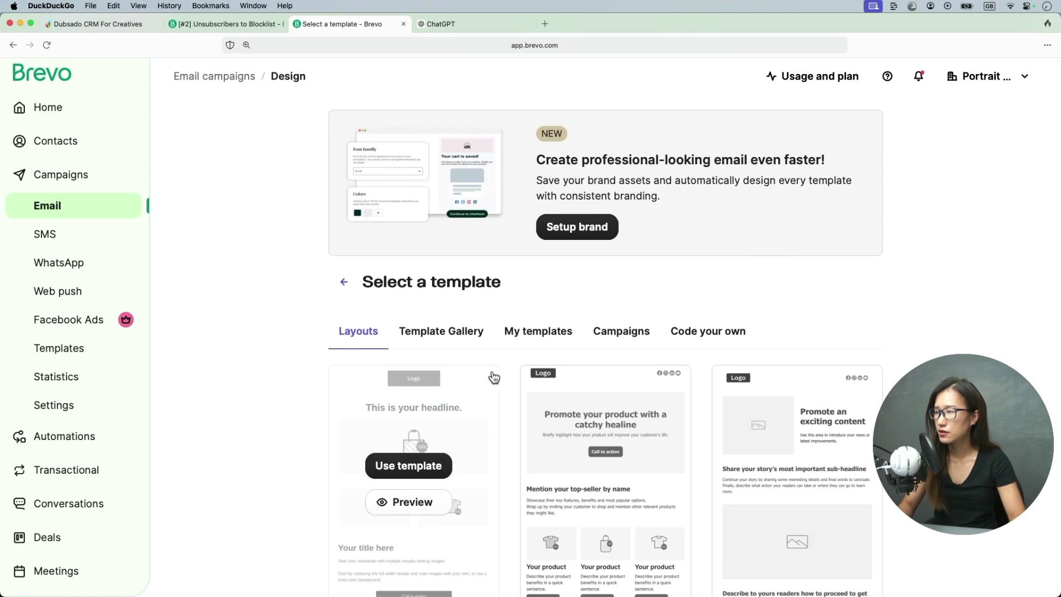
scroll(627, 346, "down", 3)
scroll(627, 346, "down", 5)
left_click(631, 382)
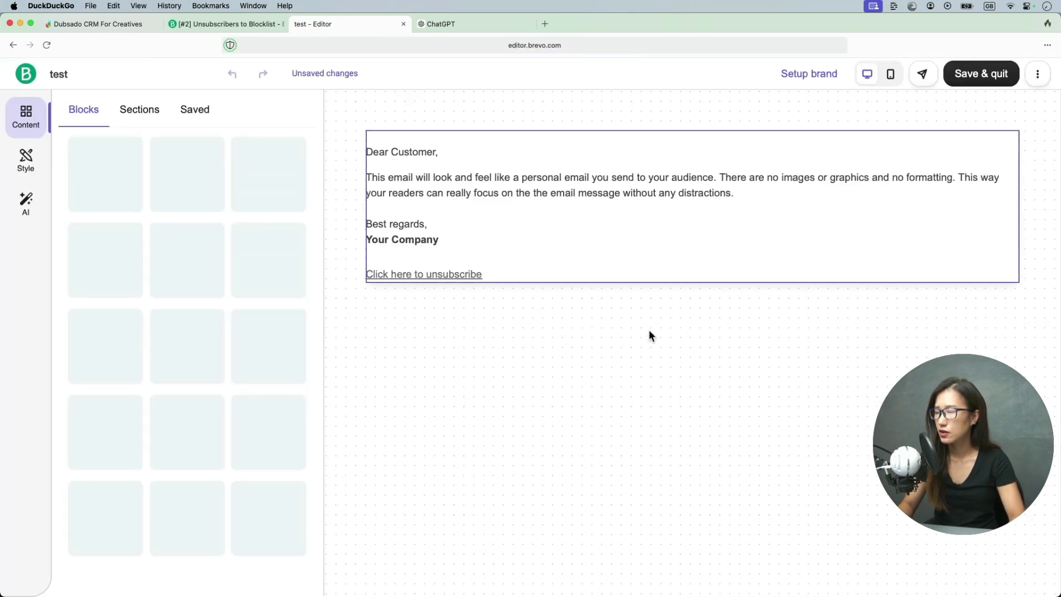
left_click(991, 83)
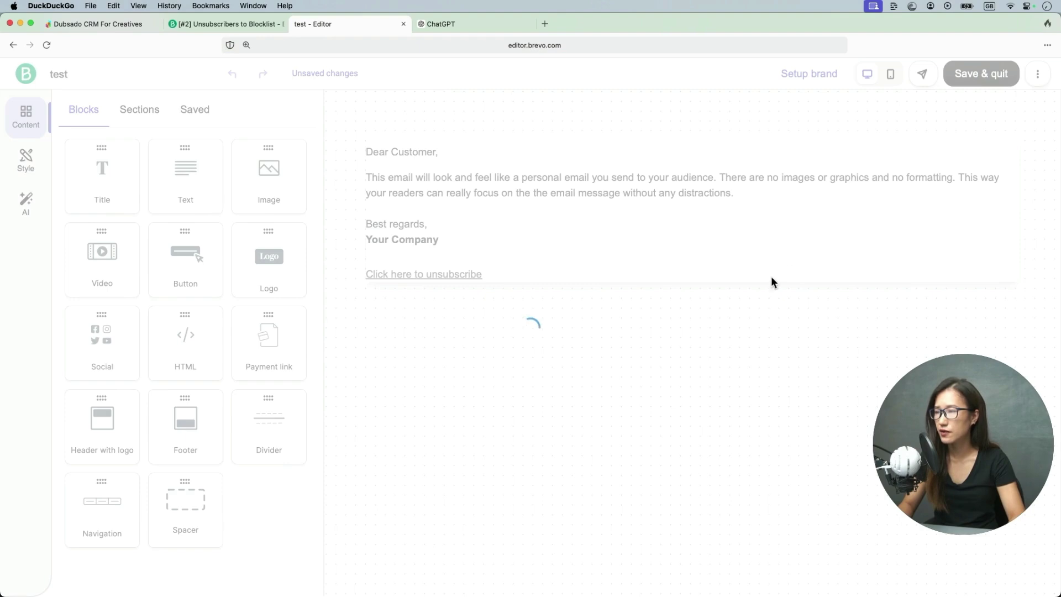
scroll(768, 291, "down", 5)
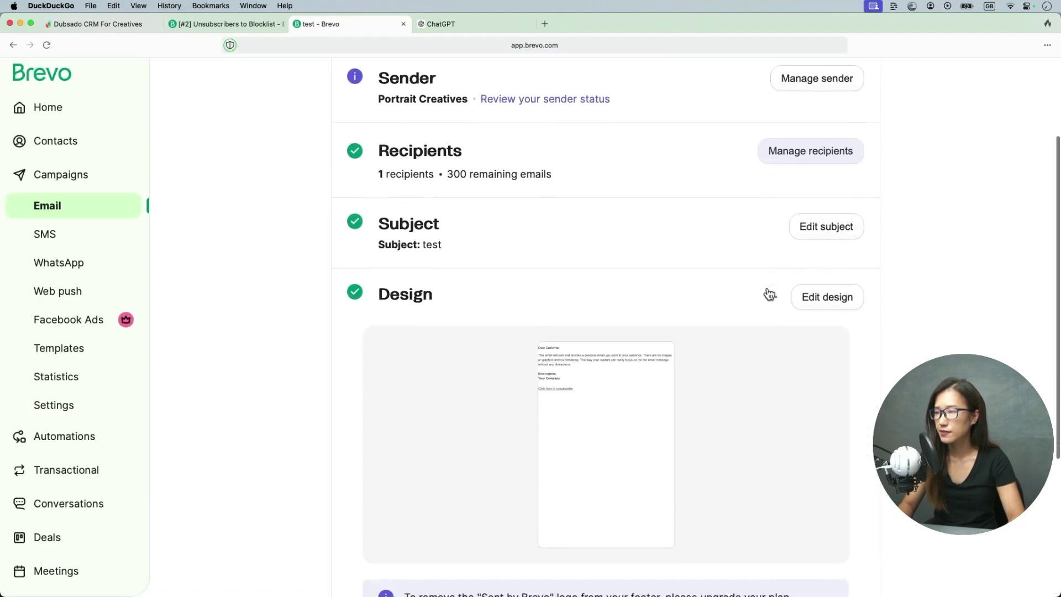
scroll(769, 292, "down", 3)
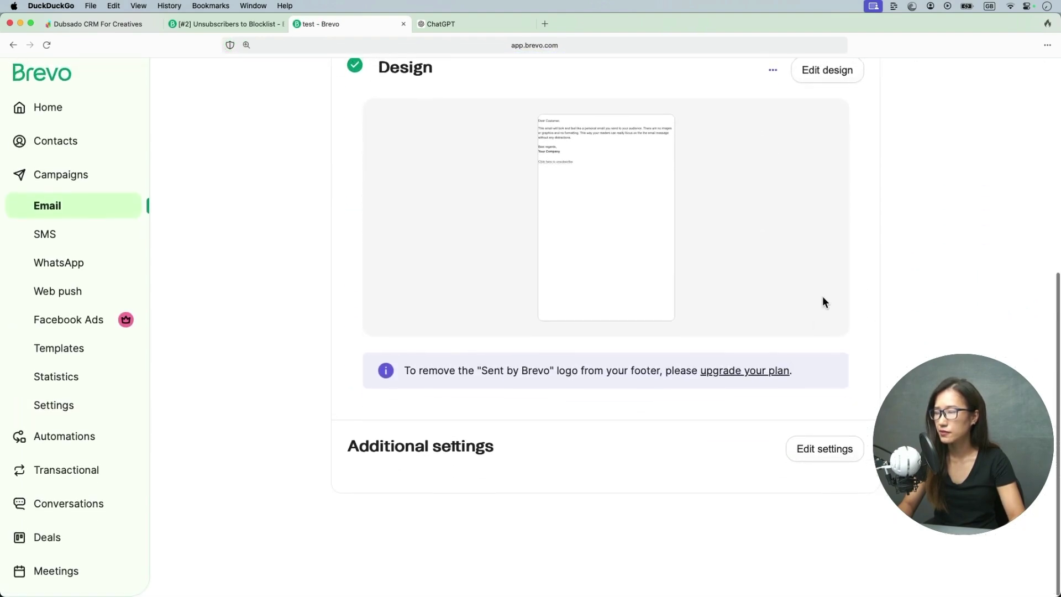
scroll(829, 293, "up", 8)
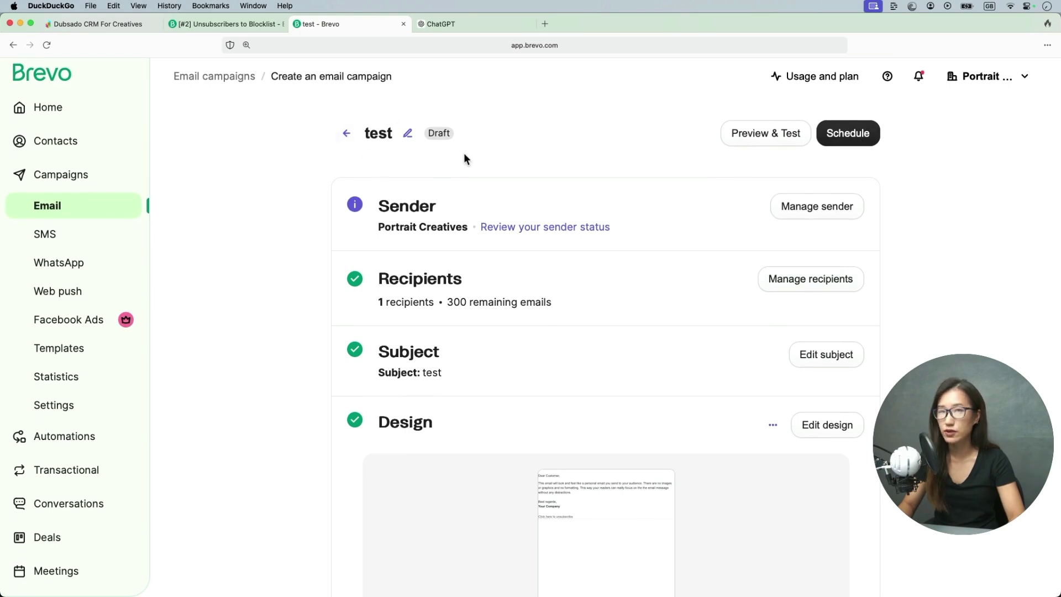
left_click(346, 136)
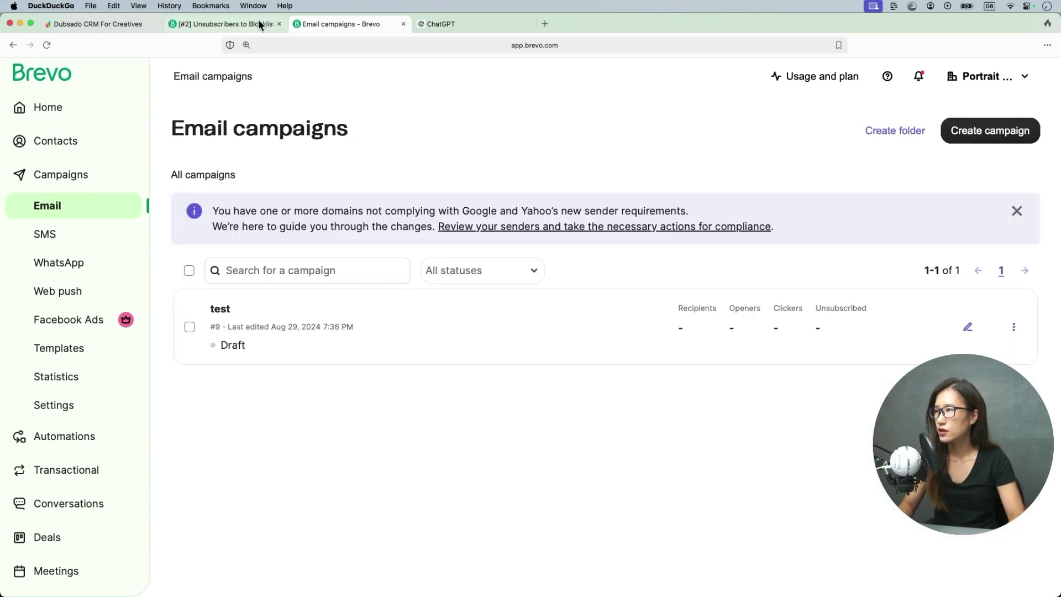
- Back in the automation, add an Email Marketing Activity entry point triggered on Unsubscribed and confirm
left_click(259, 25)
left_click(674, 252)
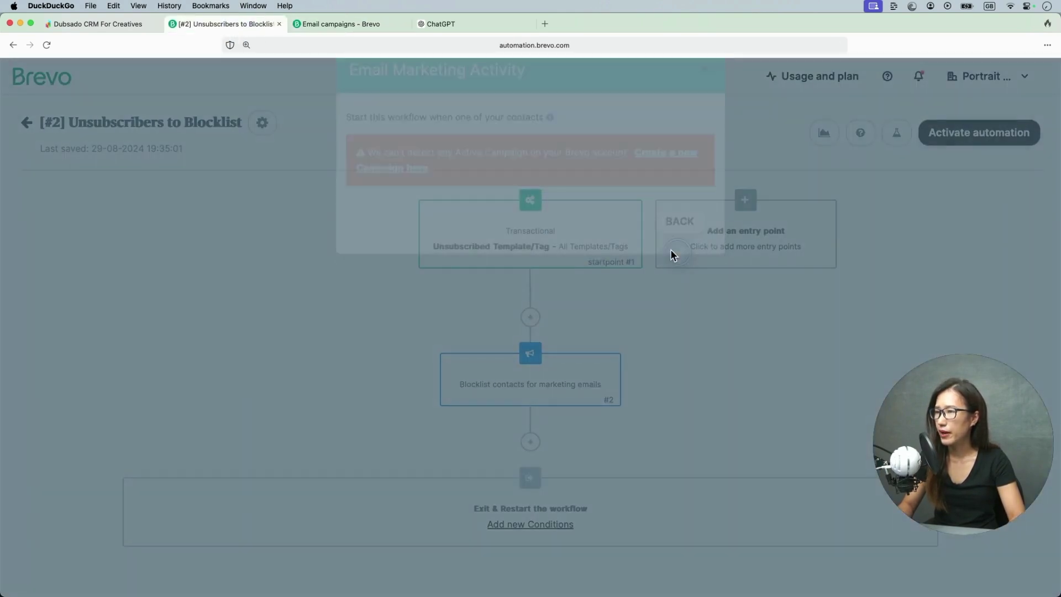
left_click(509, 146)
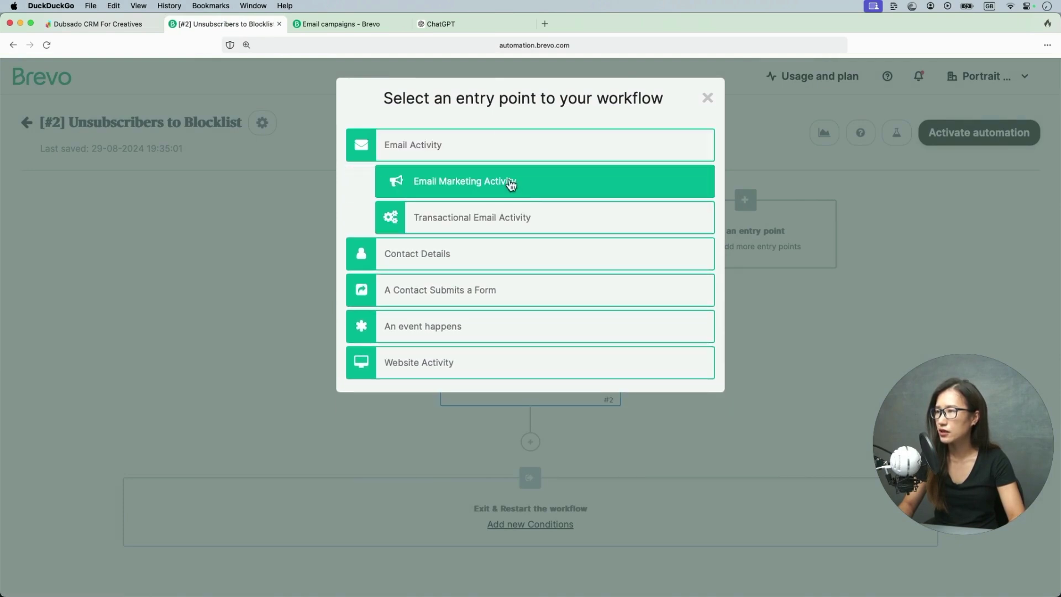
left_click(486, 182)
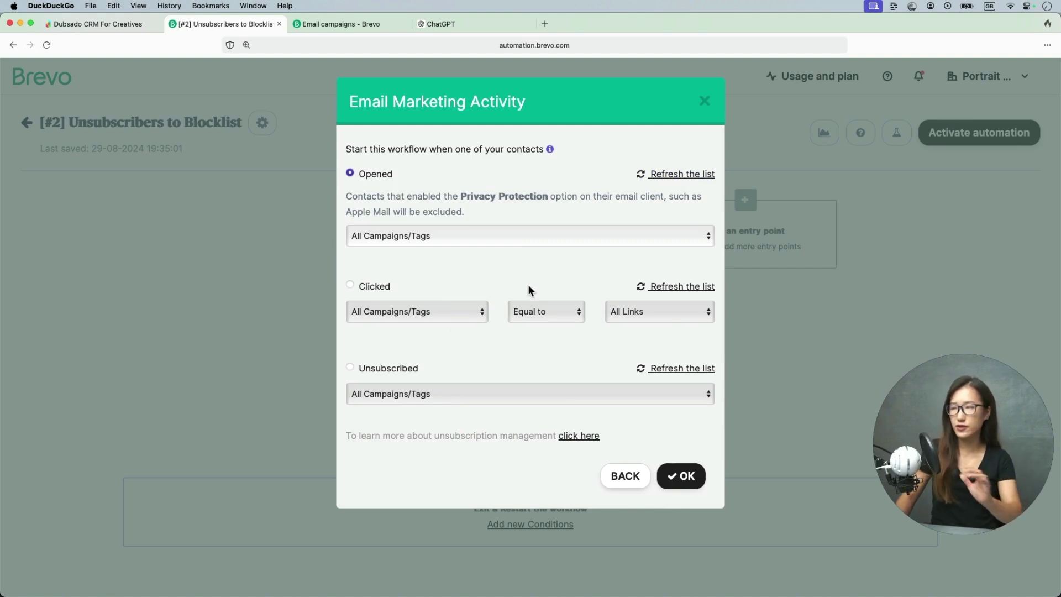
left_click(351, 368)
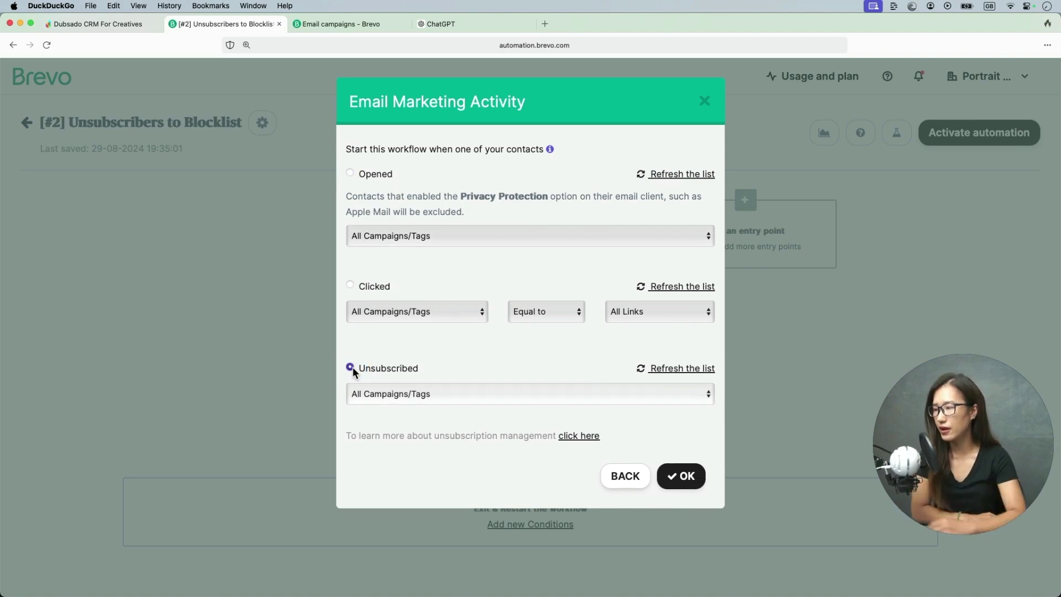
left_click(681, 476)
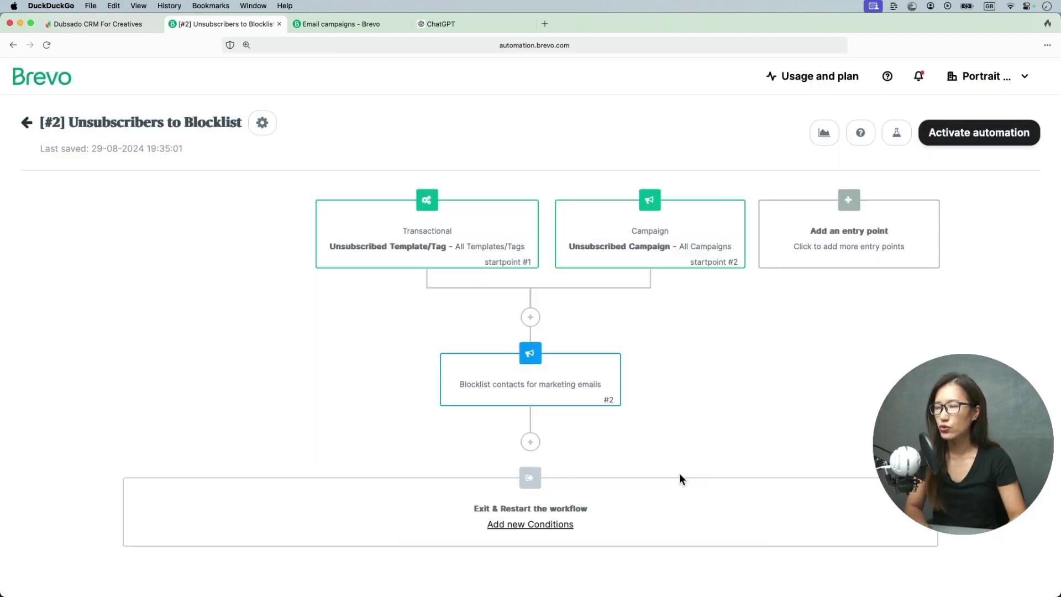
scroll(713, 428, "down", 1)
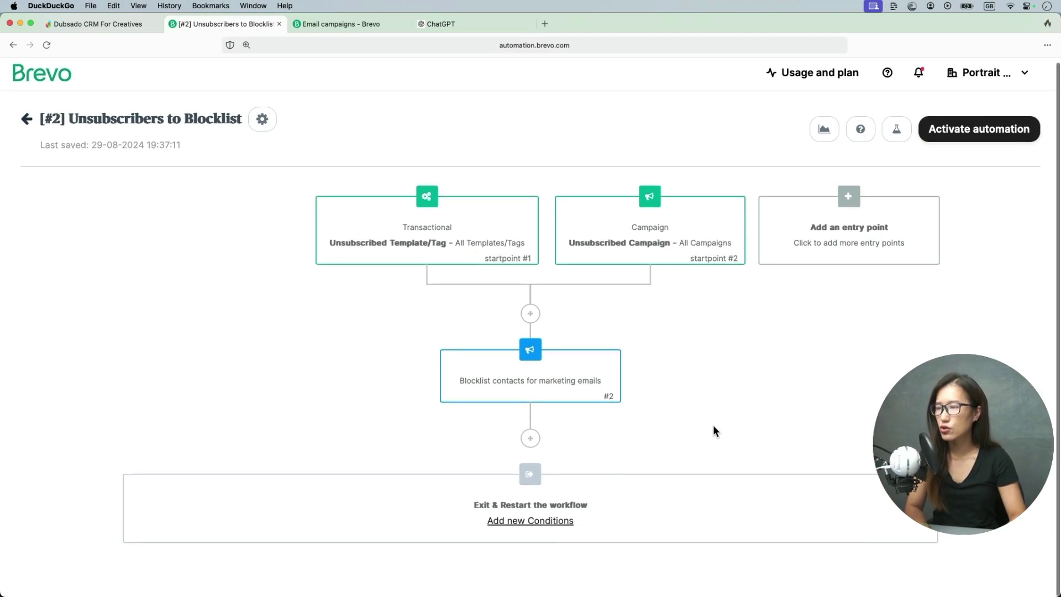
mouse_move(572, 393)
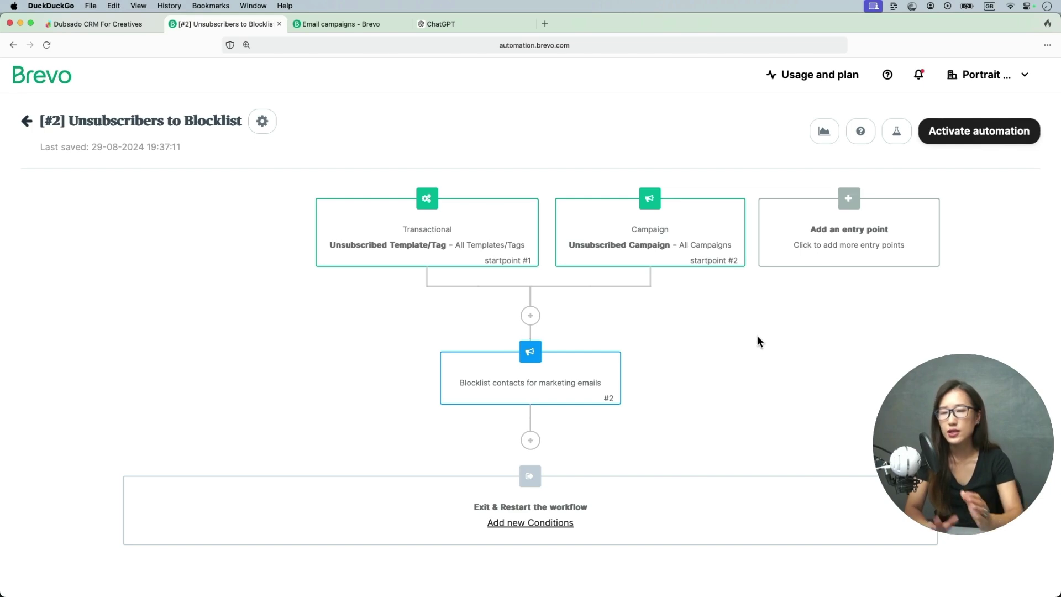
- Activate the Unsubscribers to Blocklist automation
left_click(989, 137)
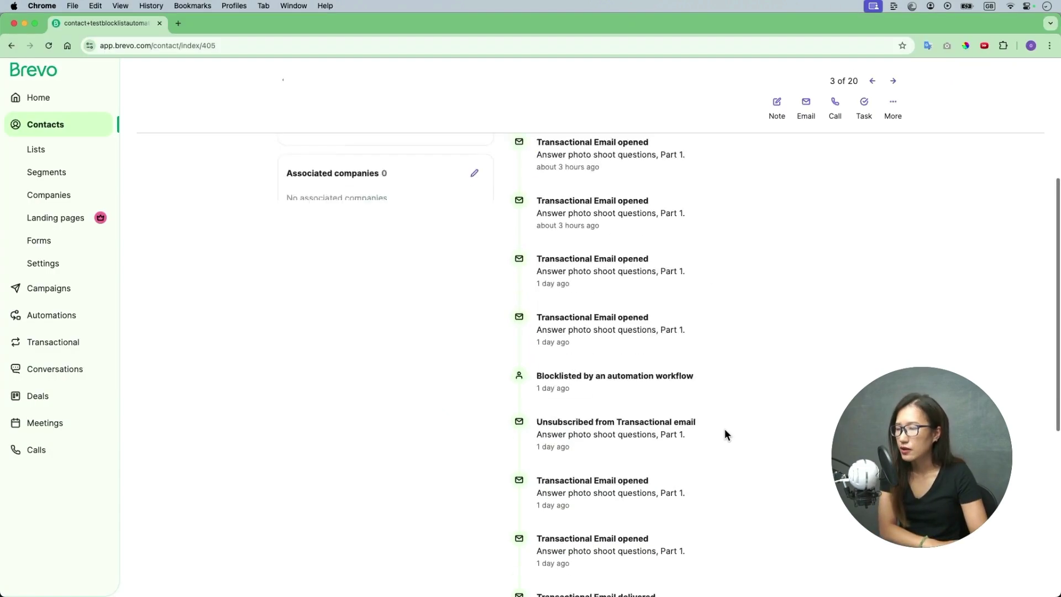
scroll(725, 433, "down", 10)
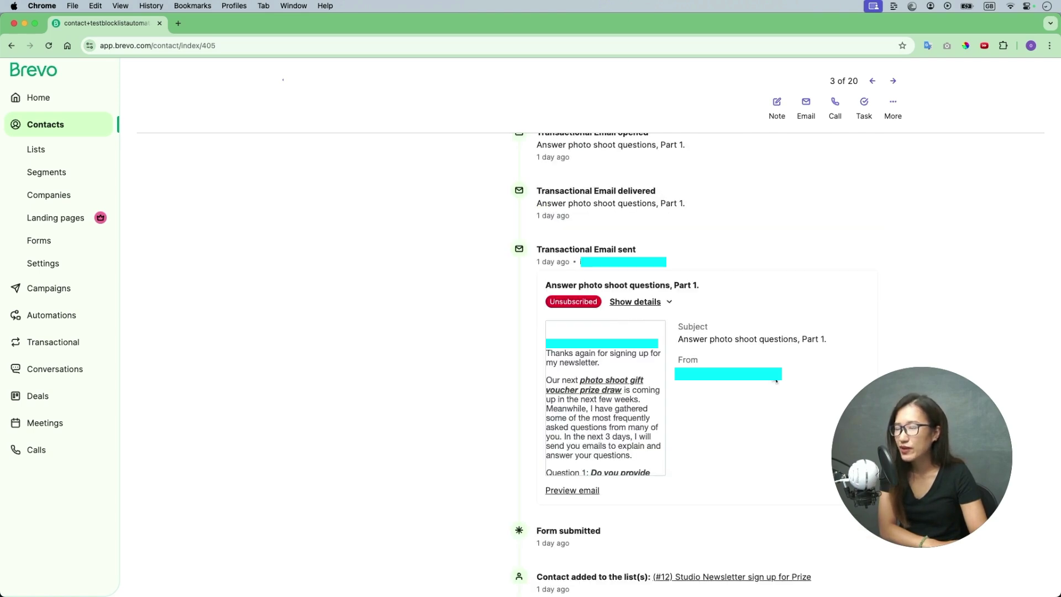
scroll(748, 369, "up", 2)
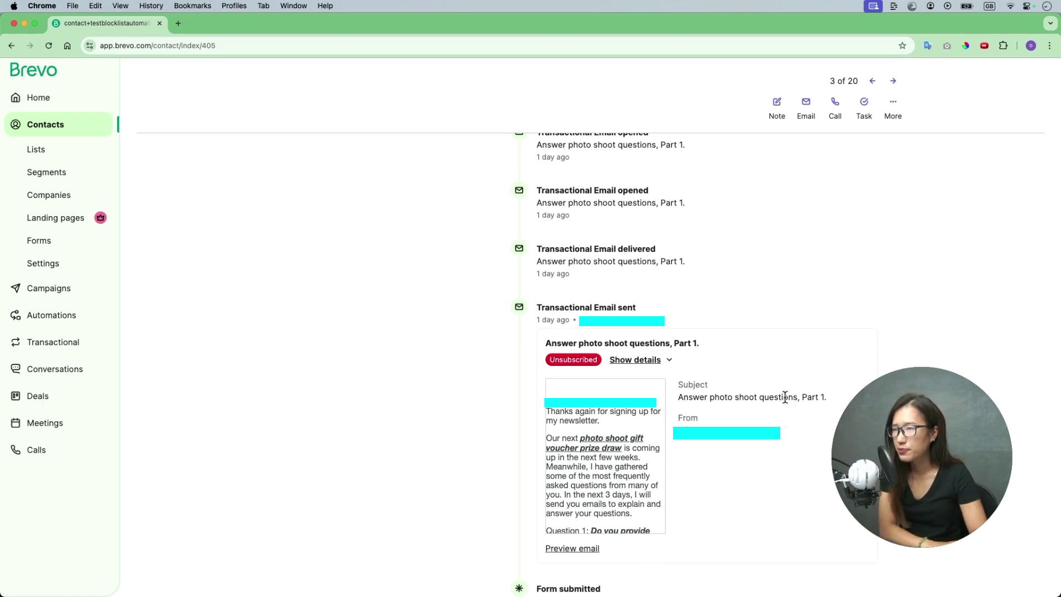
scroll(547, 207, "up", 3)
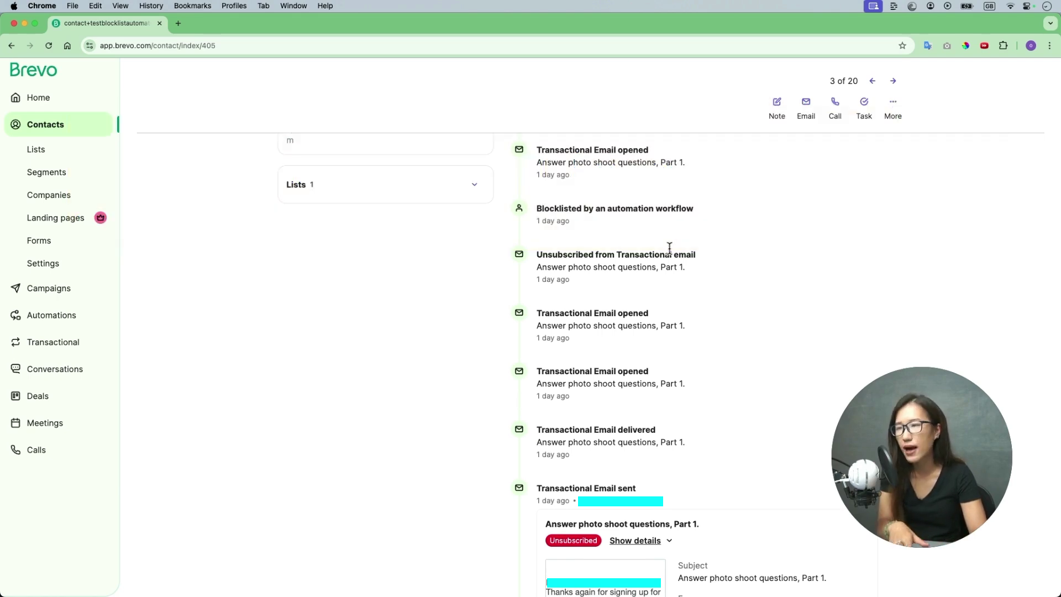
scroll(667, 253, "up", 1)
scroll(667, 253, "up", 8)
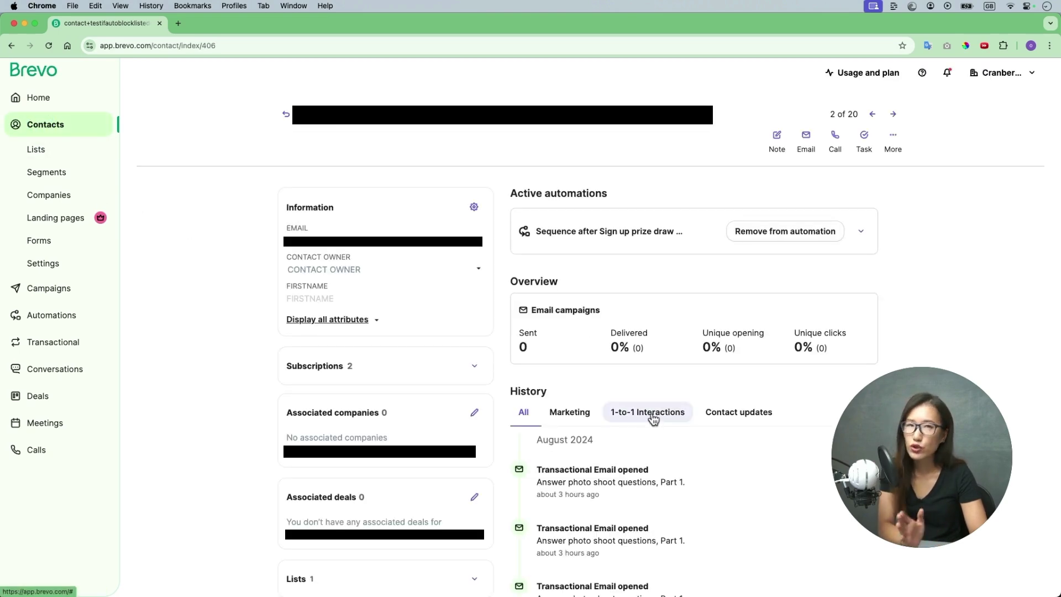
- Scroll through the second test contact's History list to review its email activity
scroll(690, 445, "down", 10)
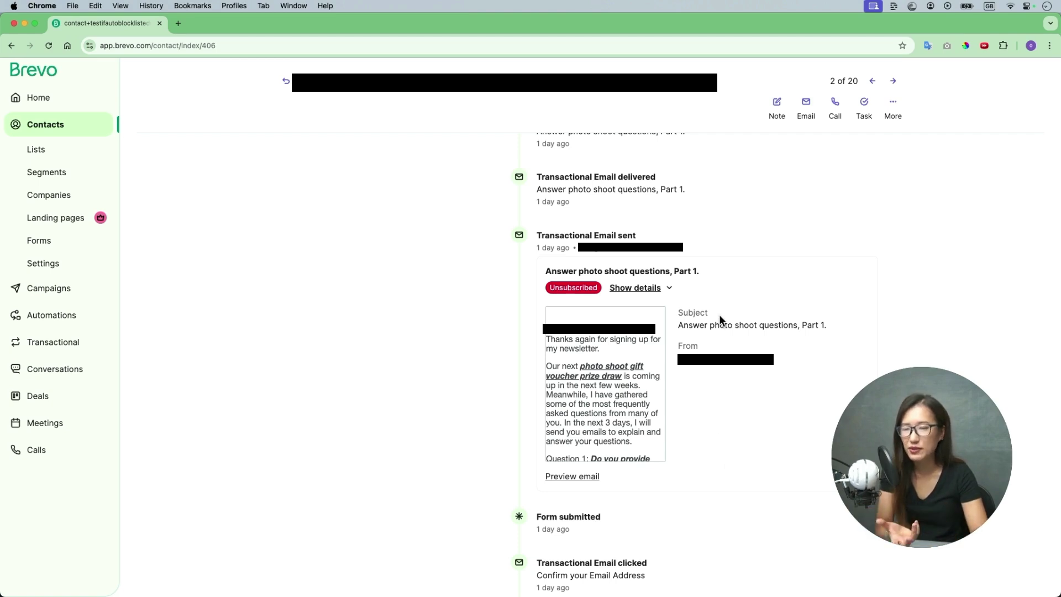
scroll(713, 359, "up", 5)
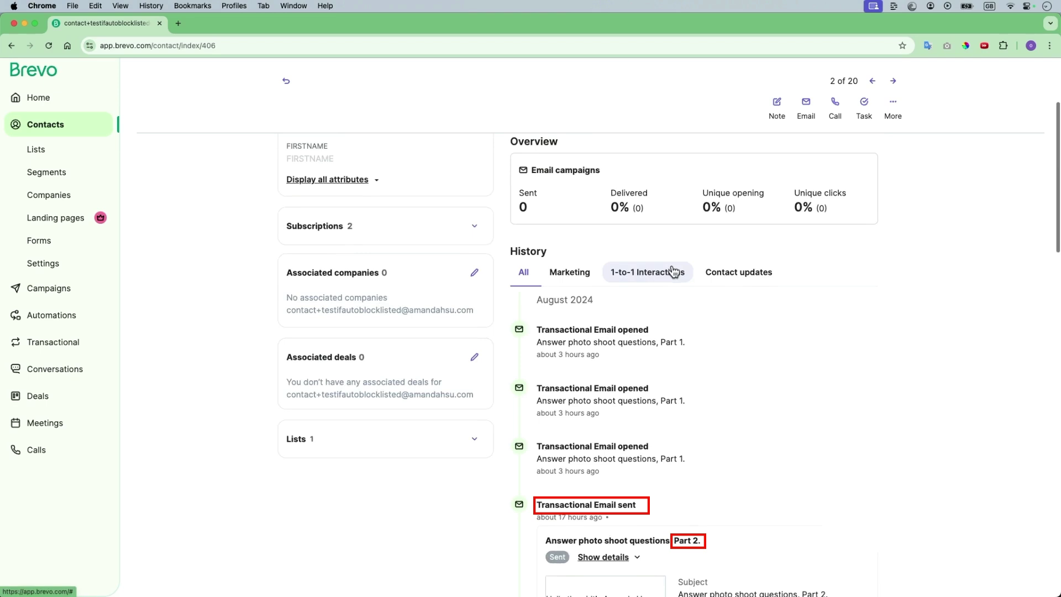
scroll(673, 271, "down", 10)
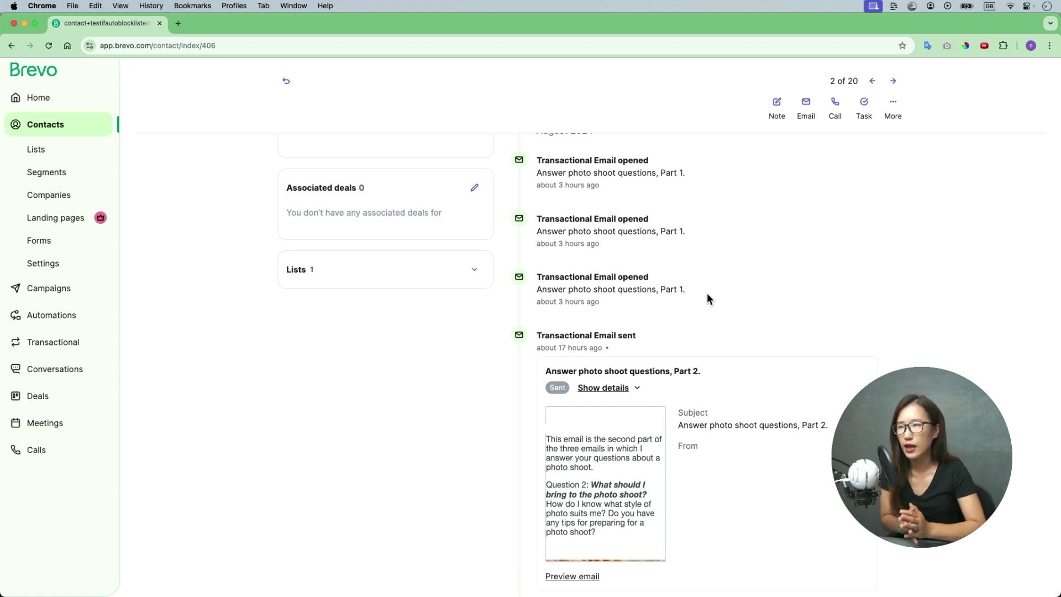
scroll(707, 299, "up", 5)
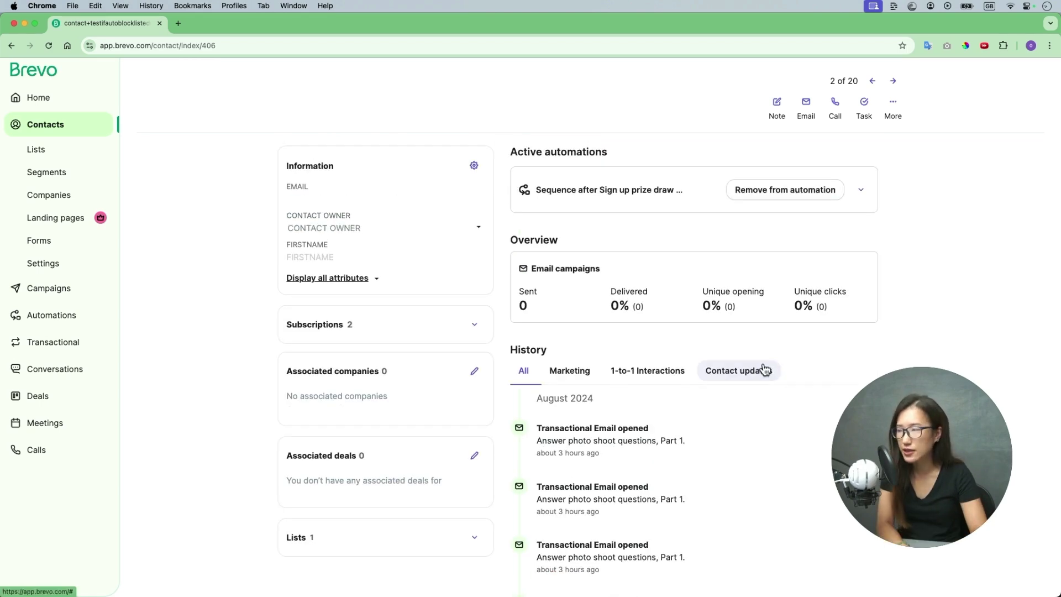
- Expand the Subscriptions card on the contact's profile
left_click(474, 327)
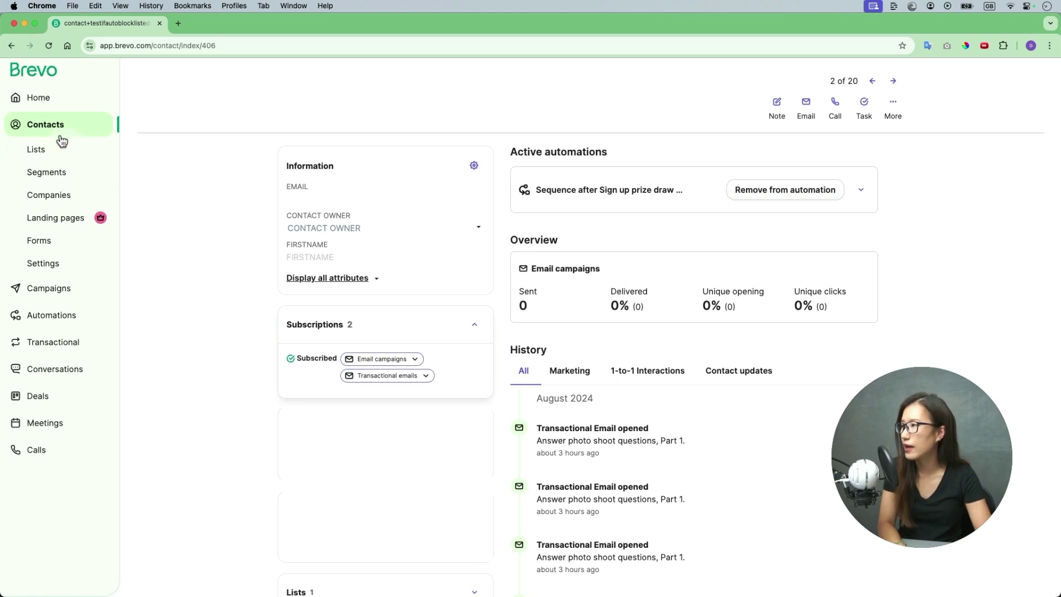
- Open the first contact's profile from the Contacts list
left_click(45, 124)
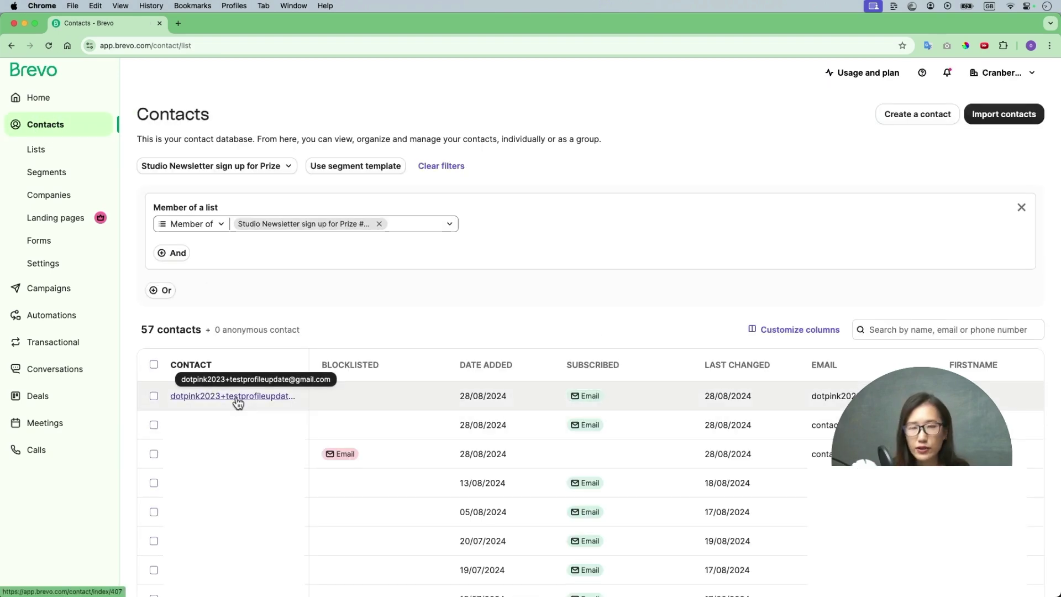
left_click(237, 397)
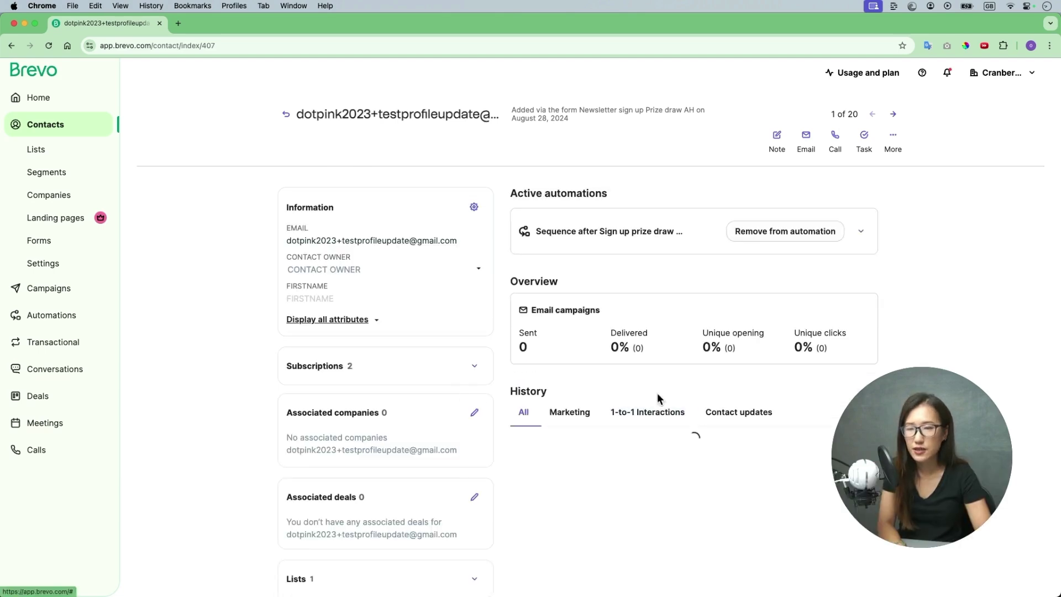